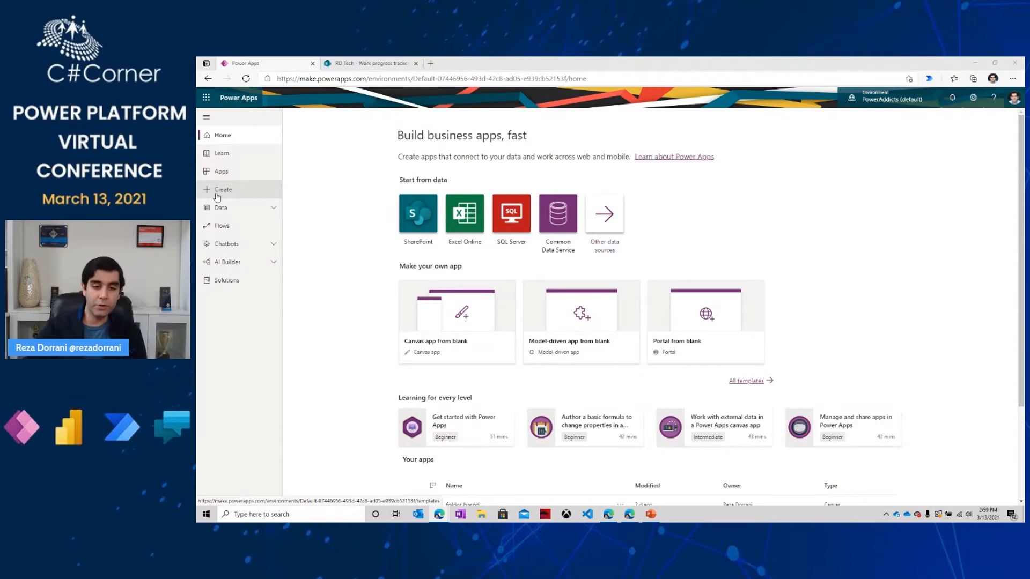
# - Create a blank canvas app named "Work Progress App" in Tablet format
pyautogui.click(435, 321)
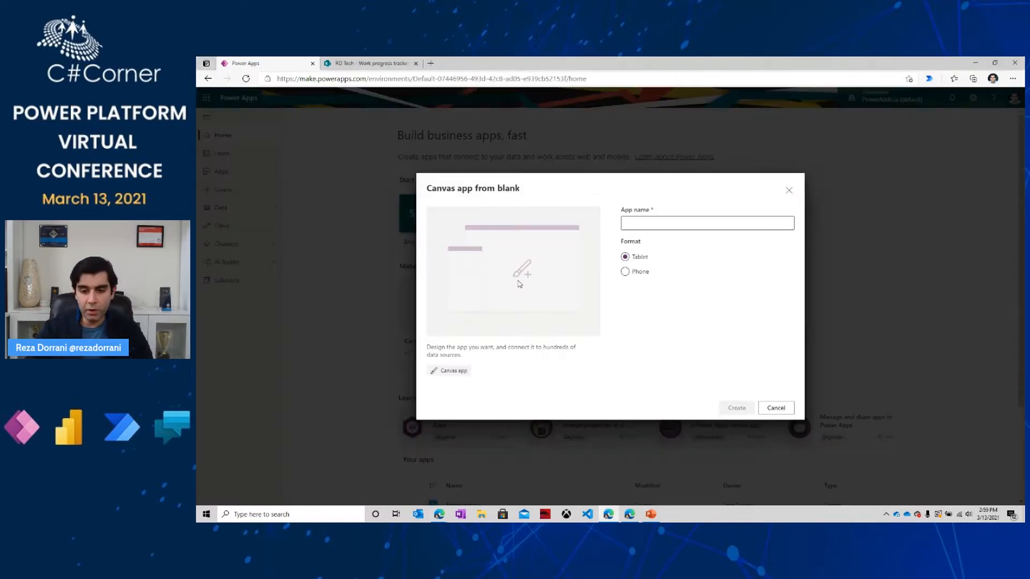
pyautogui.click(630, 222)
pyautogui.write('Work Progress App')
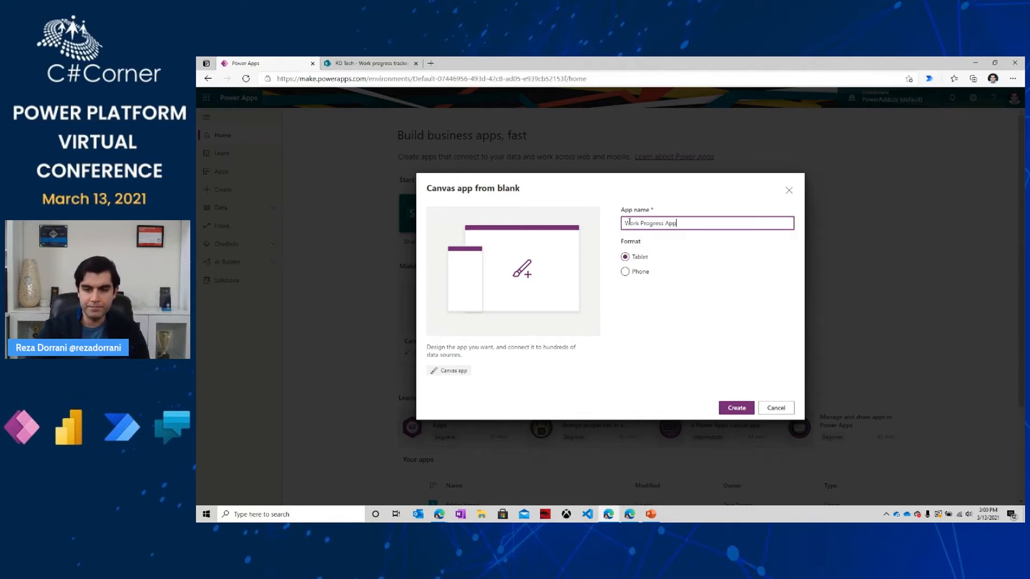
pyautogui.click(730, 409)
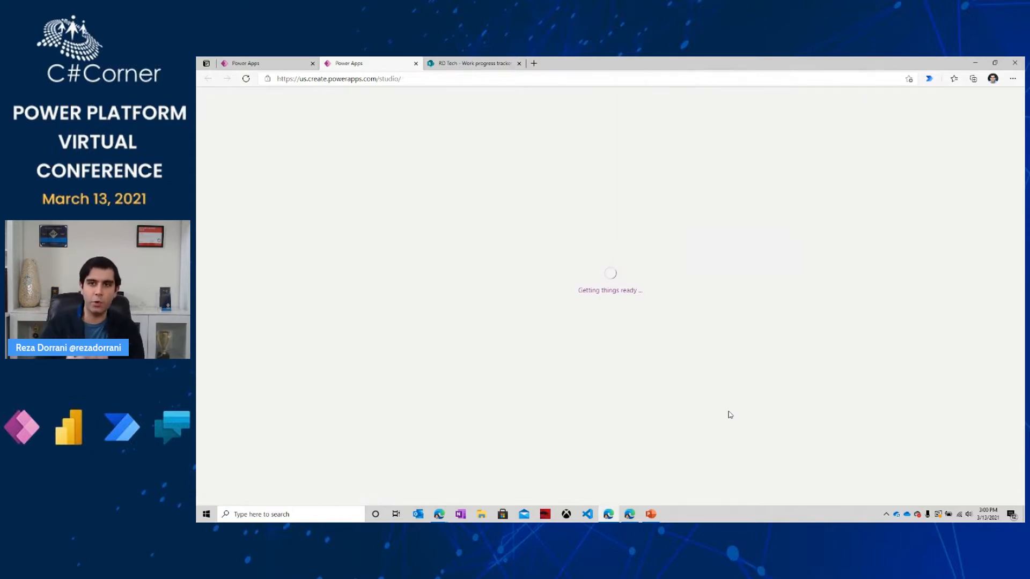
# - Glance at the Work progress tracker list in SharePoint, return to the new app and skip its welcome dialog
pyautogui.click(469, 63)
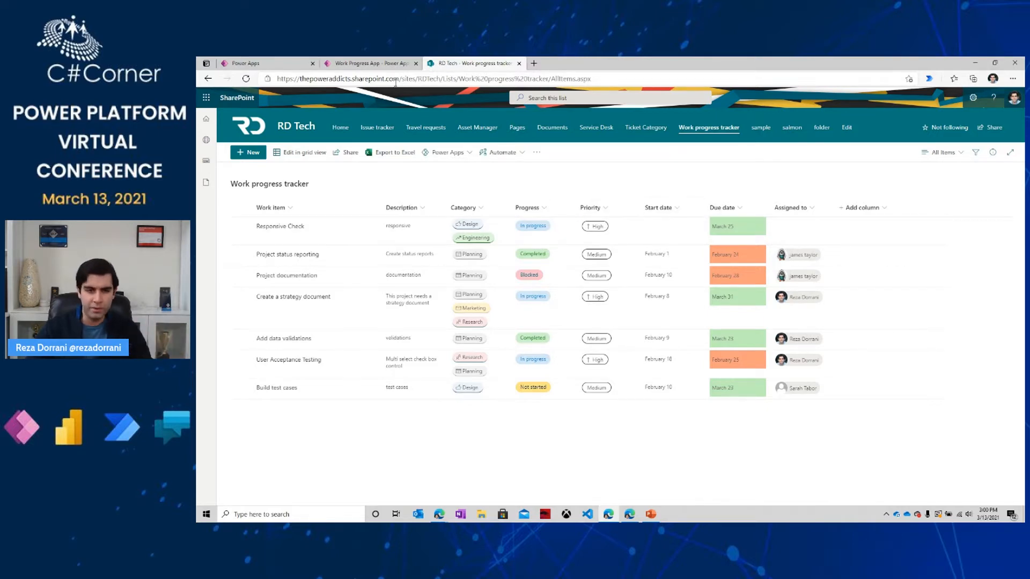
pyautogui.click(346, 64)
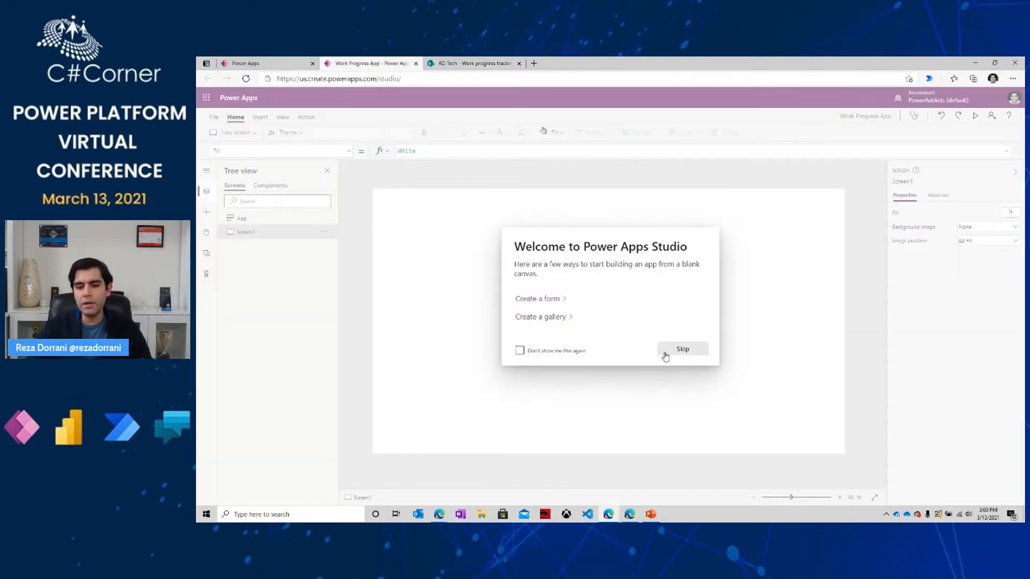
pyautogui.click(700, 349)
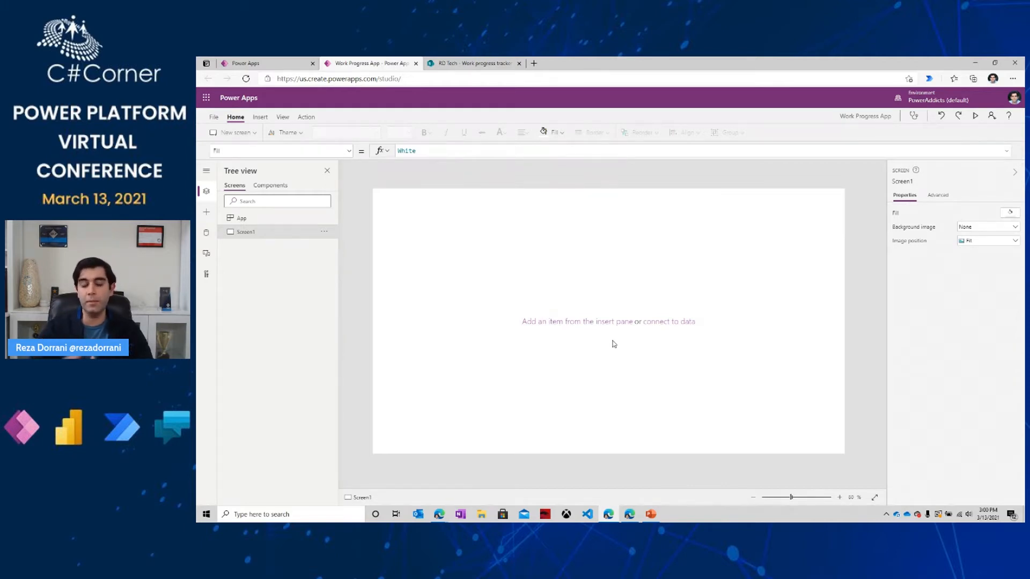
# - Copy the RD Tech site address up to /sites/RDTech/ from the Work progress tracker list's URL in SharePoint
pyautogui.click(472, 63)
pyautogui.click(402, 79)
pyautogui.click(208, 78)
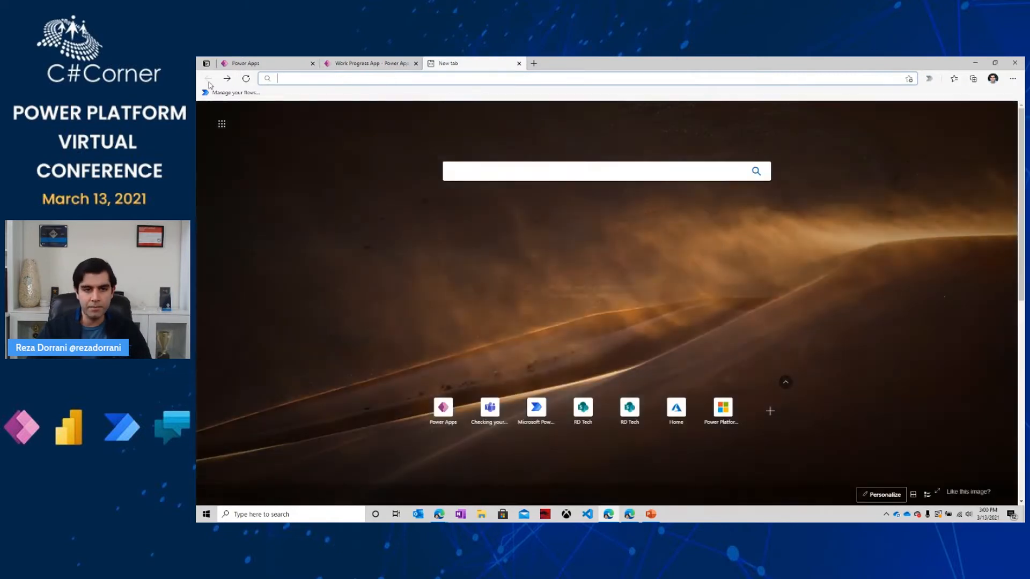
pyautogui.click(418, 78)
pyautogui.write('rd')
pyautogui.click(565, 125)
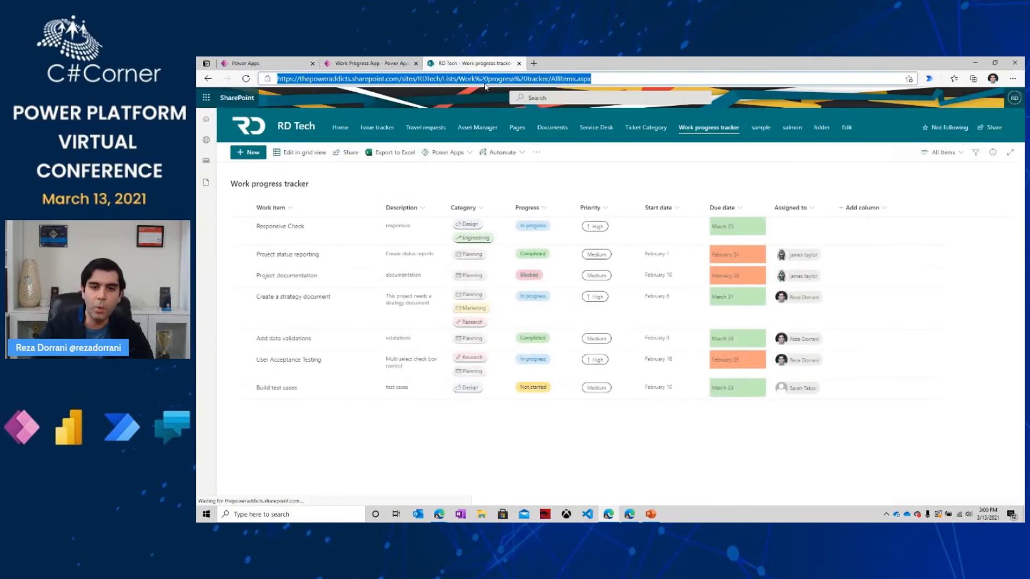
pyautogui.moveTo(443, 80); pyautogui.dragTo(277, 79)
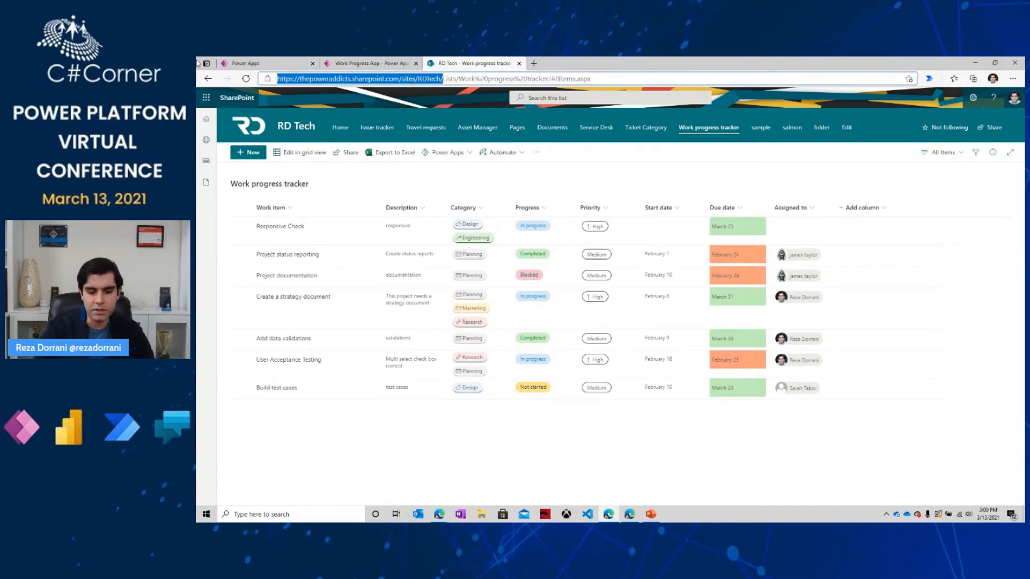
# - Return to the Work Progress App in Power Apps and start adding SharePoint as a data source
pyautogui.click(363, 64)
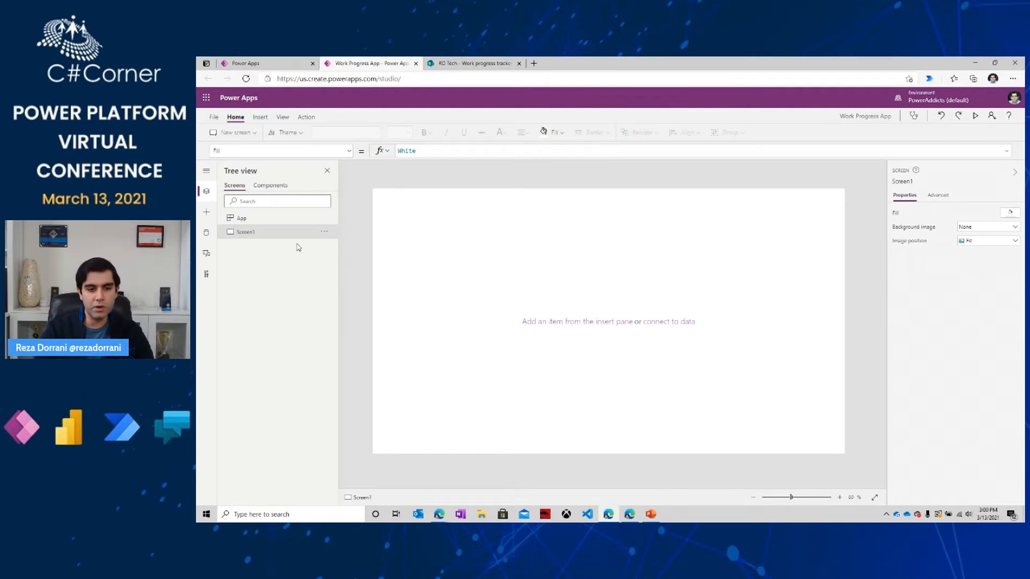
pyautogui.click(204, 235)
pyautogui.click(269, 269)
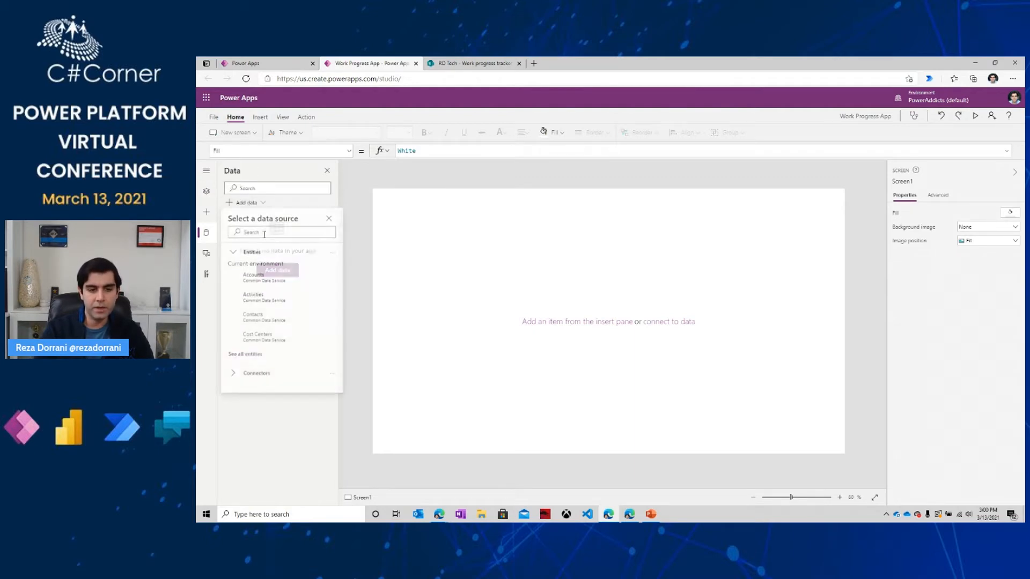
pyautogui.write('sha')
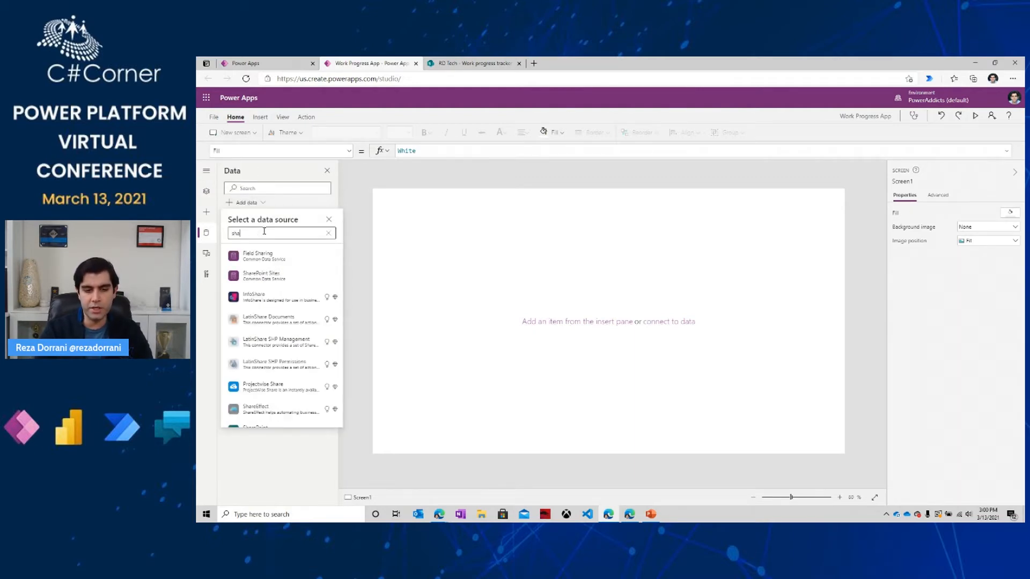
pyautogui.write('repo')
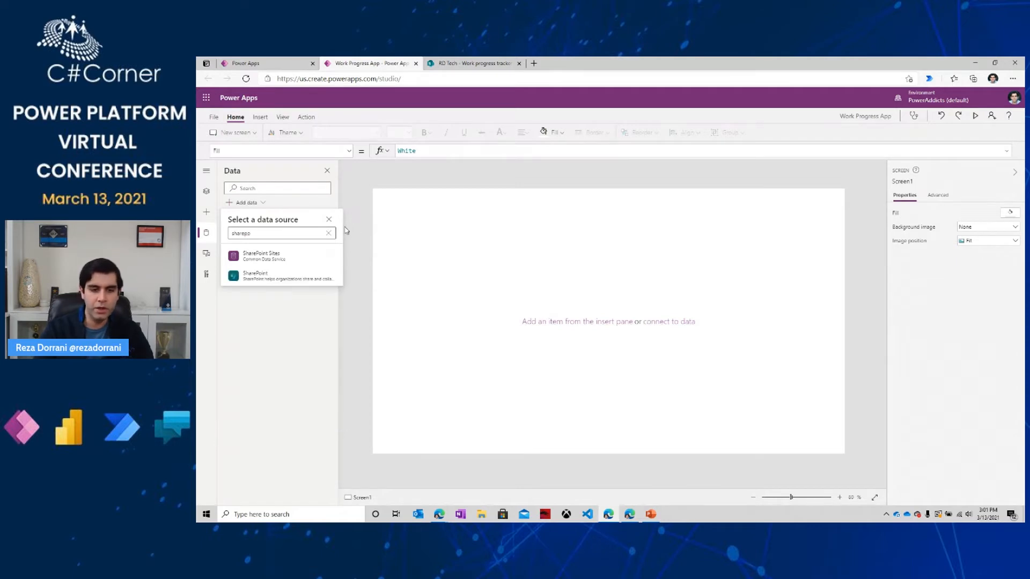
pyautogui.click(299, 274)
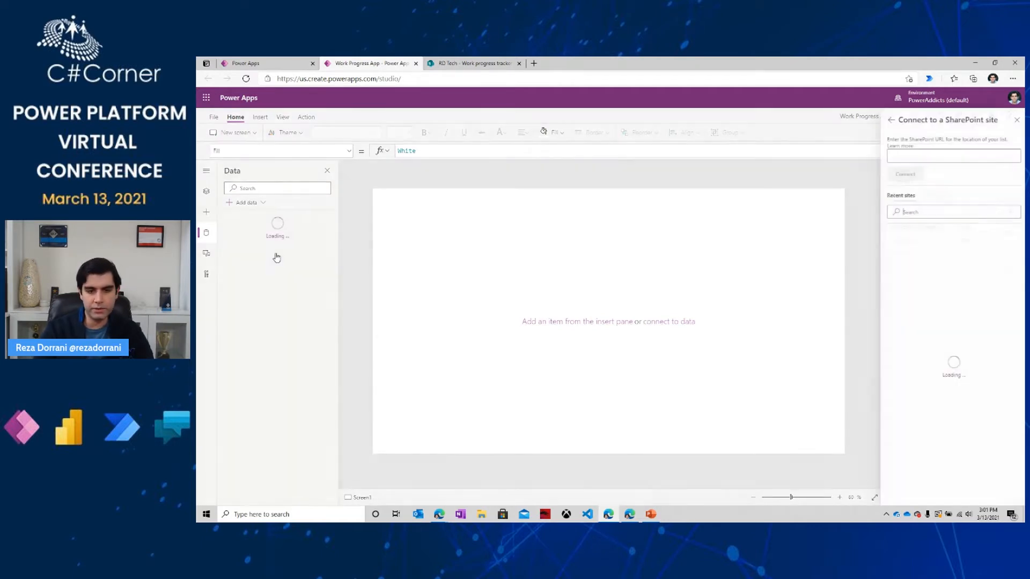
# - Connect to the copied RD Tech site address and add its Work progress tracker list as app data
pyautogui.click(909, 156)
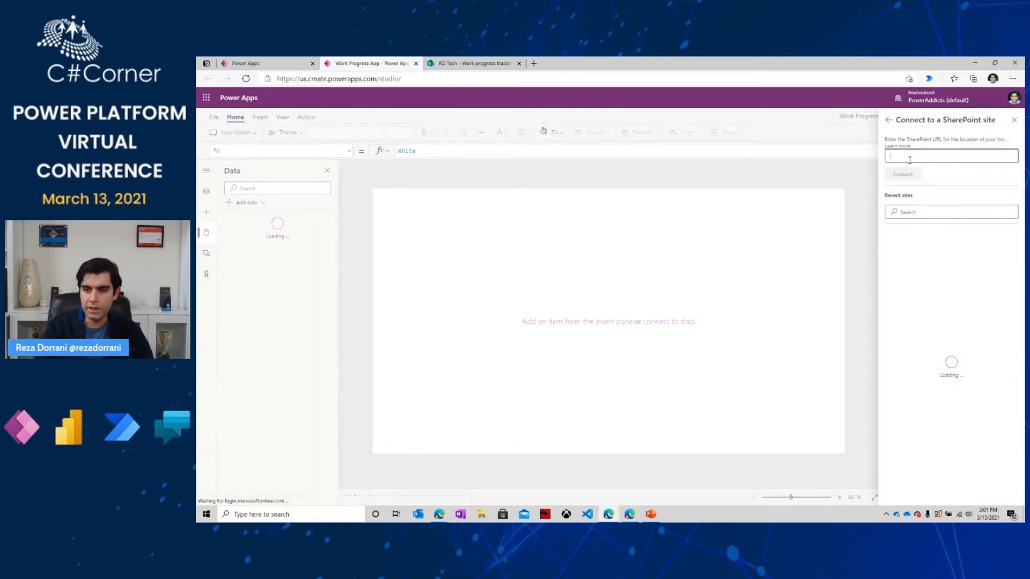
pyautogui.hotkey('ctrl', 'v')
pyautogui.click(902, 174)
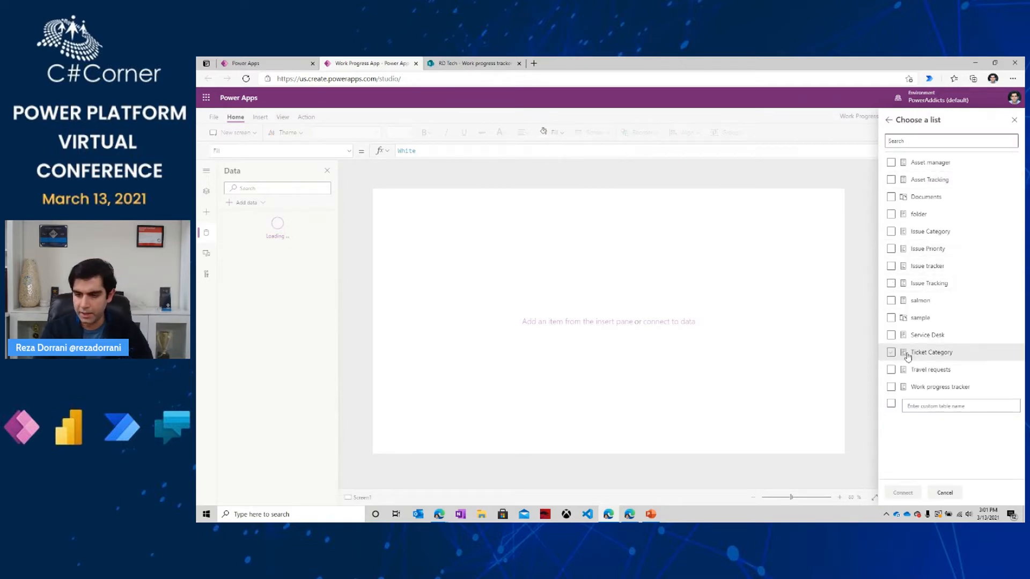
pyautogui.click(891, 387)
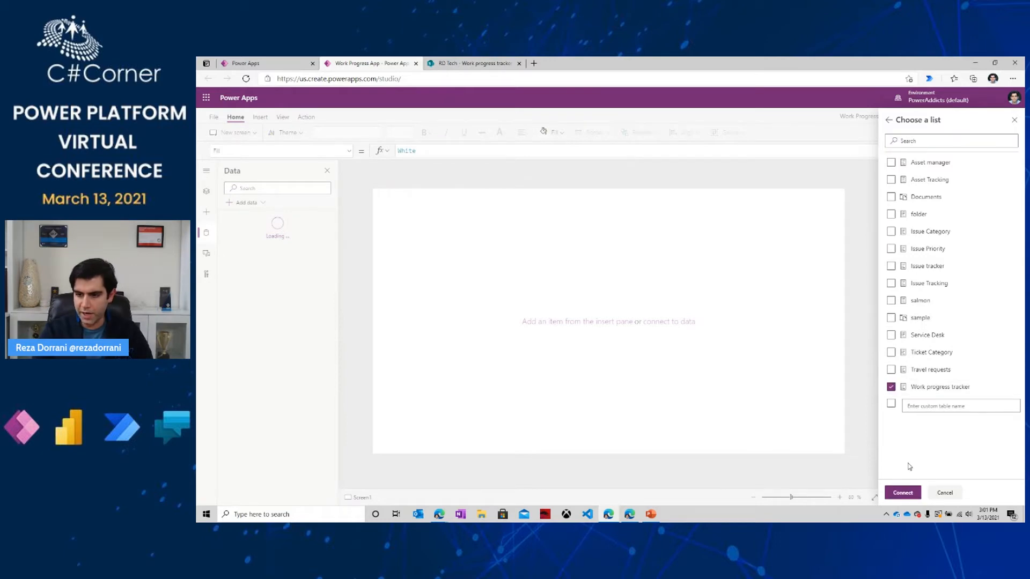
pyautogui.click(903, 497)
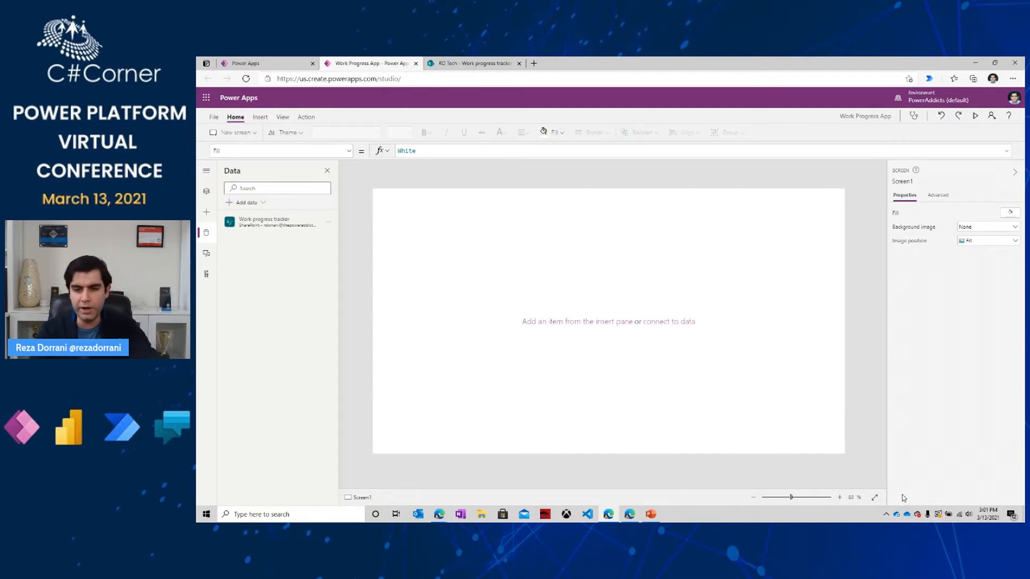
# - Apply the Lavender theme to the app
pyautogui.click(286, 137)
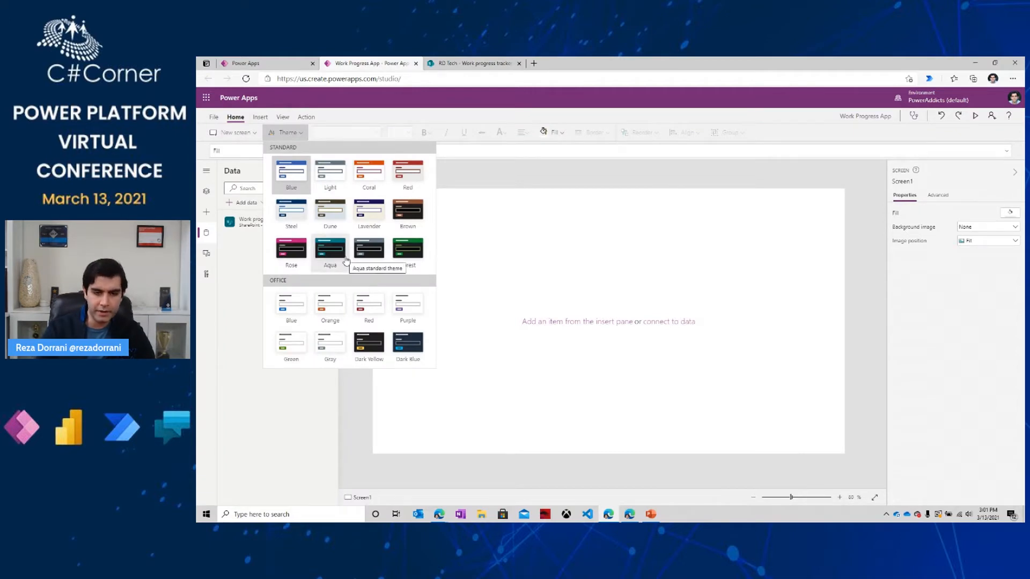
pyautogui.click(386, 230)
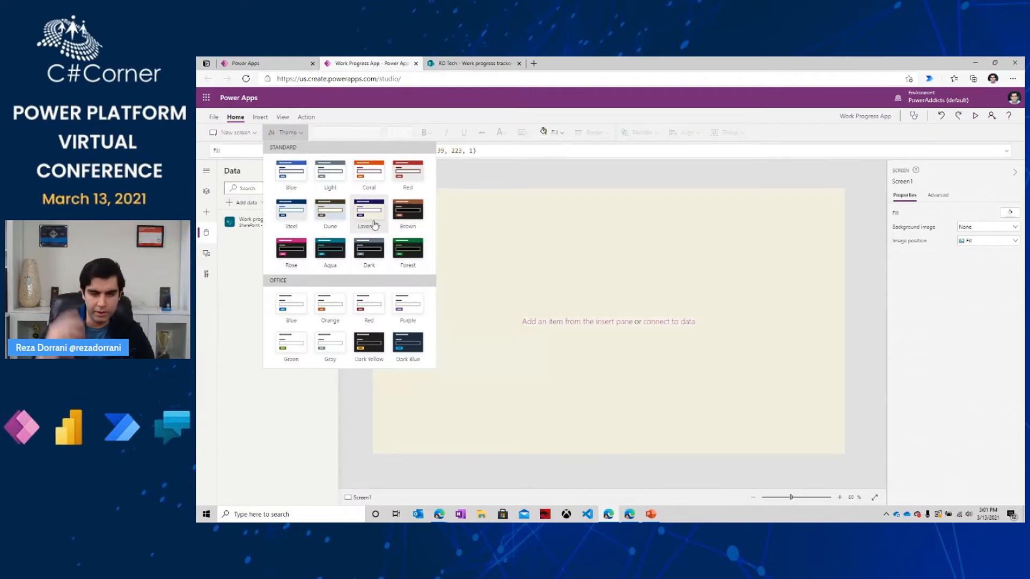
# - Add a full-width label 90 high along the top of the app screen with the text "Work Progress Tracker"
pyautogui.click(260, 116)
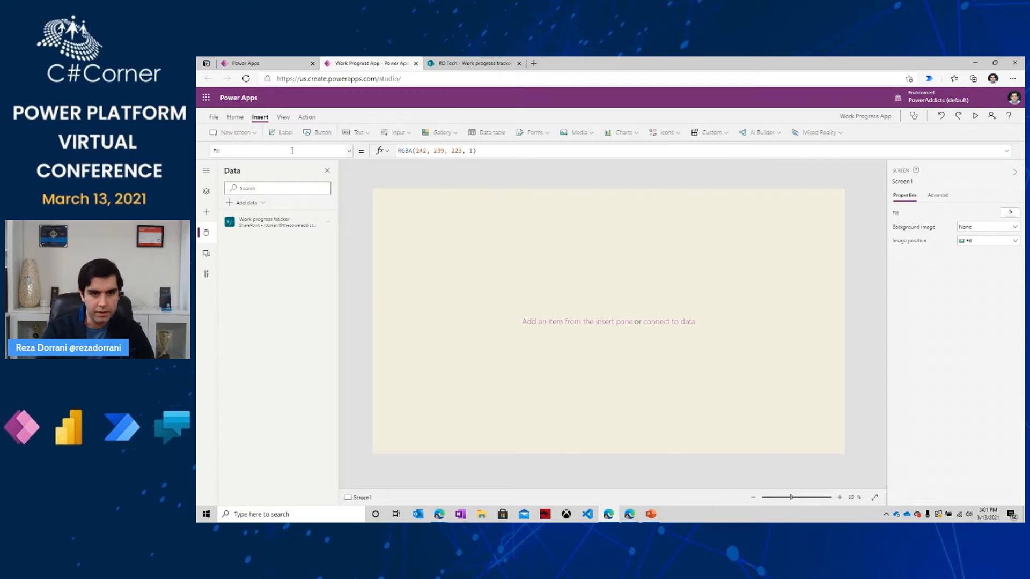
pyautogui.click(283, 132)
pyautogui.moveTo(413, 209); pyautogui.dragTo(844, 219)
pyautogui.doubleClick(409, 151)
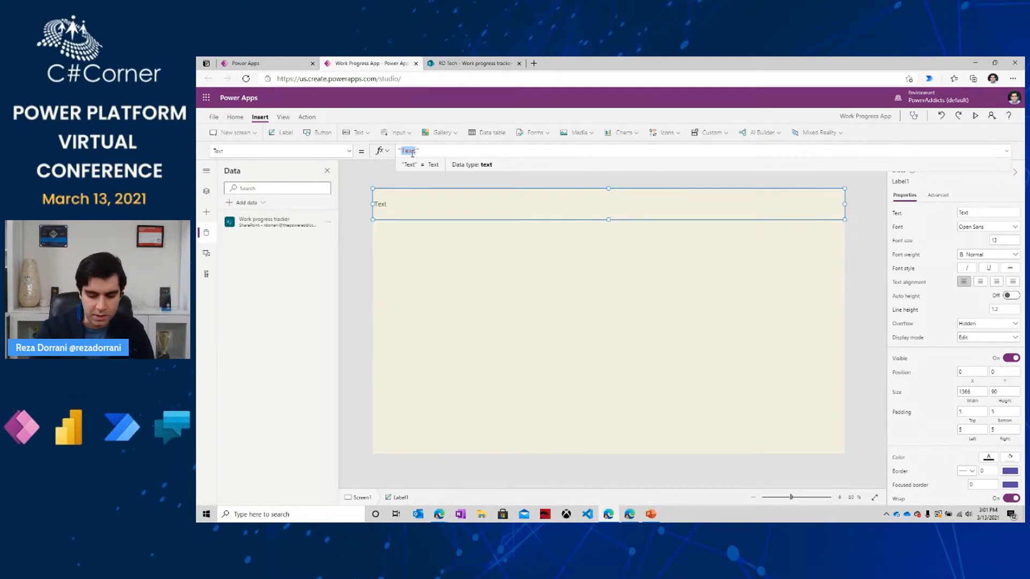
pyautogui.write('Work Pro')
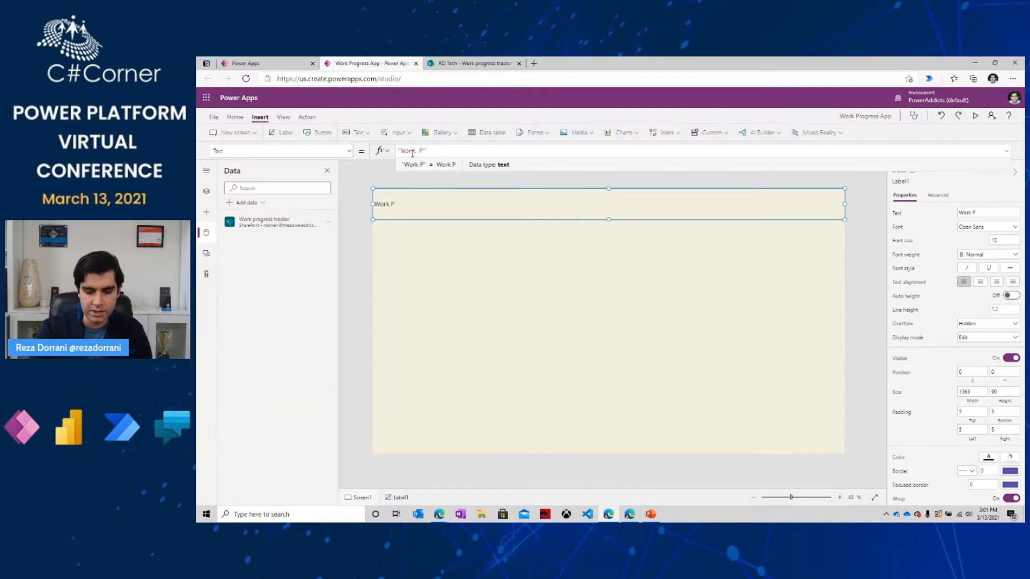
pyautogui.write('gress Tracke')
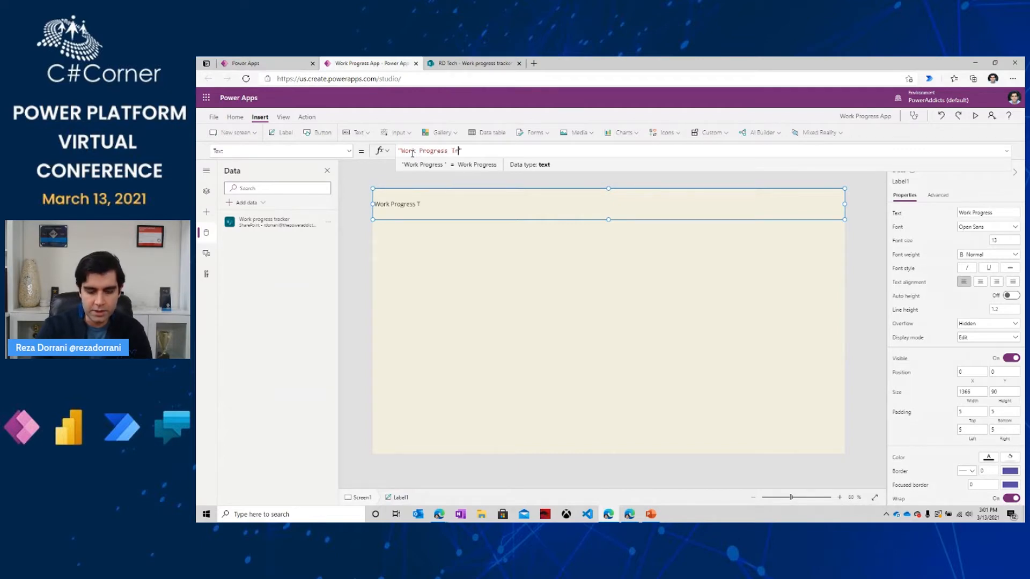
pyautogui.write('r')
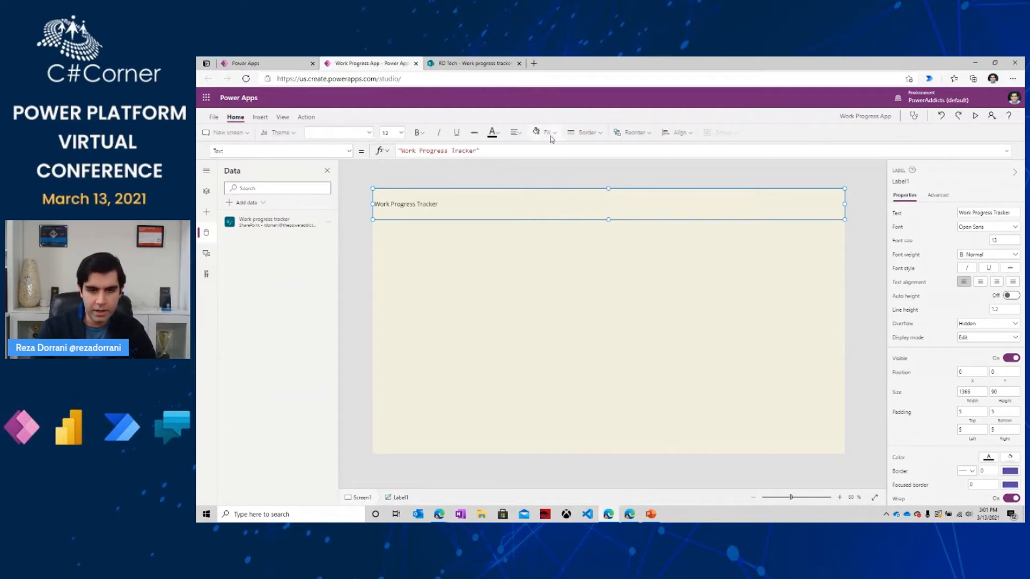
# - Center the title label's text and color it dark navy, RGBA(30, 14, 91, 1)
pyautogui.click(521, 132)
pyautogui.click(536, 164)
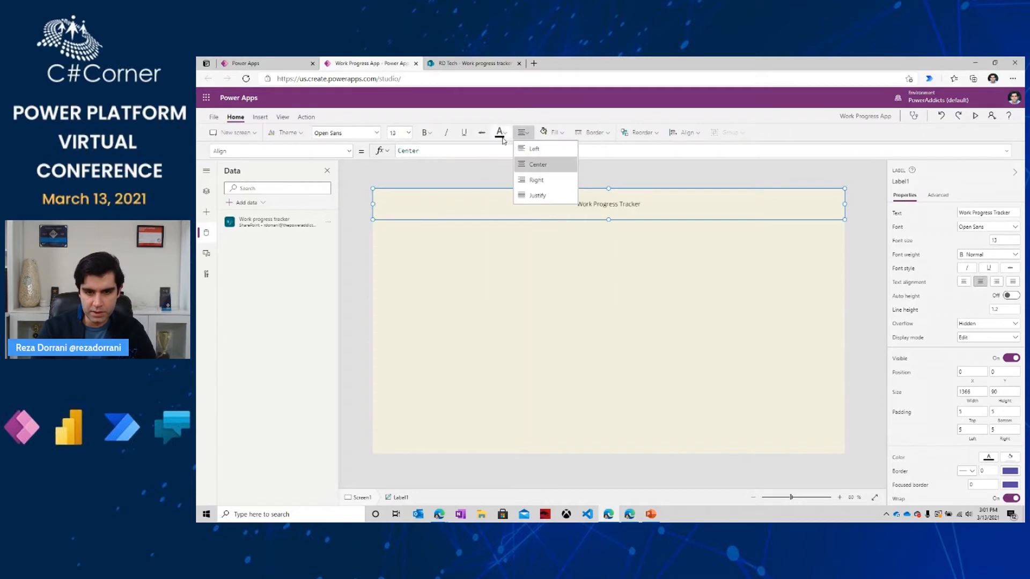
pyautogui.click(503, 132)
pyautogui.click(516, 177)
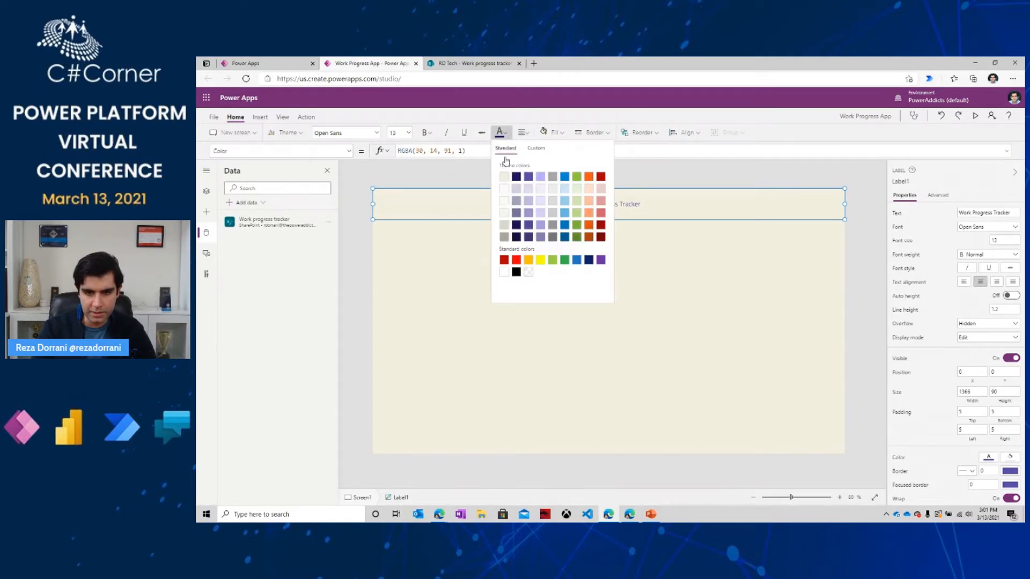
# - Fill the title label with the theme's dark navy and set its text color to cream, RGBA(242, 239, 223, 1)
pyautogui.click(551, 132)
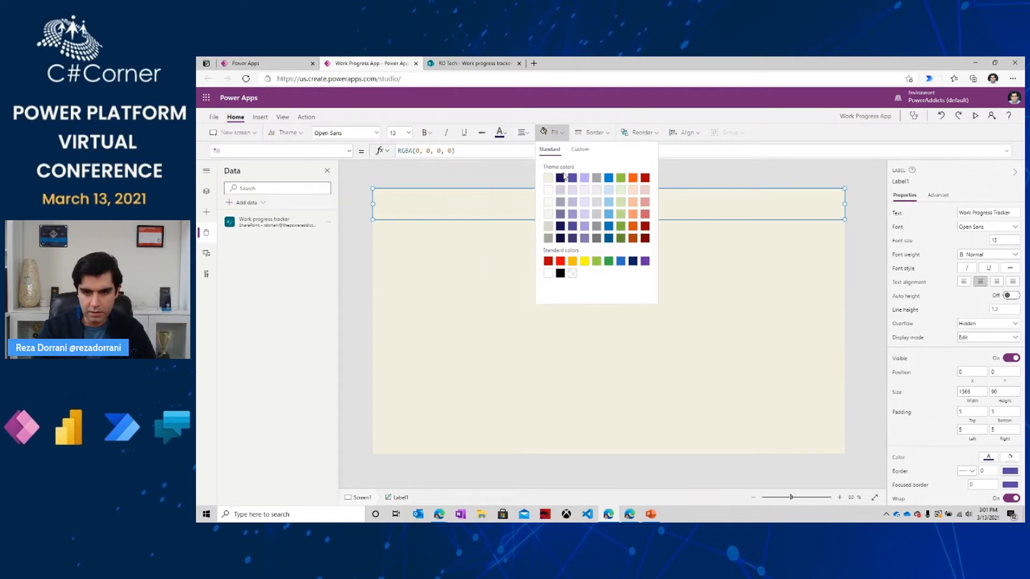
pyautogui.click(559, 177)
pyautogui.click(503, 133)
pyautogui.click(504, 176)
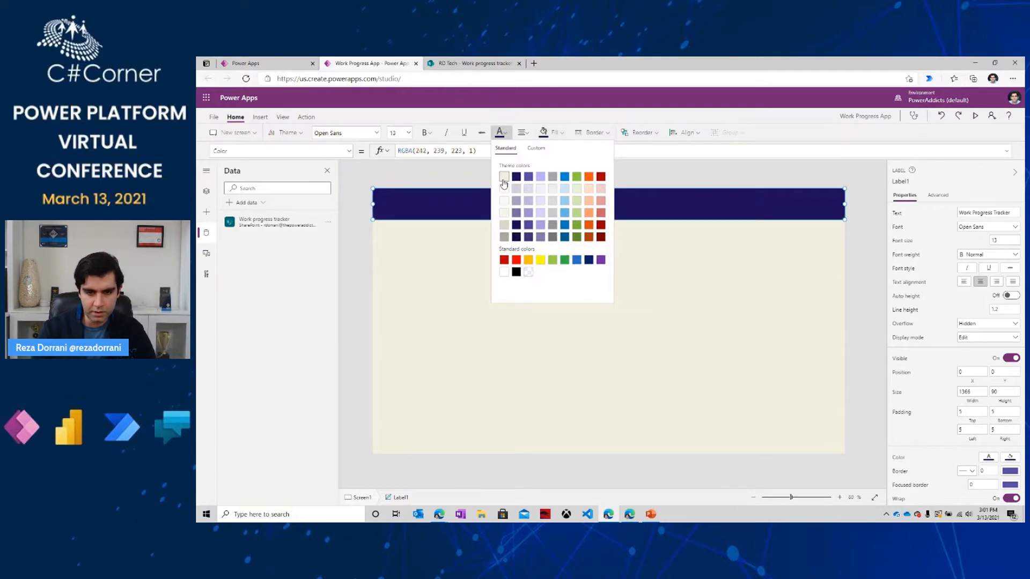
# - Set the title label's font size to 32 and deselect the label
pyautogui.click(408, 133)
pyautogui.click(395, 264)
pyautogui.click(548, 344)
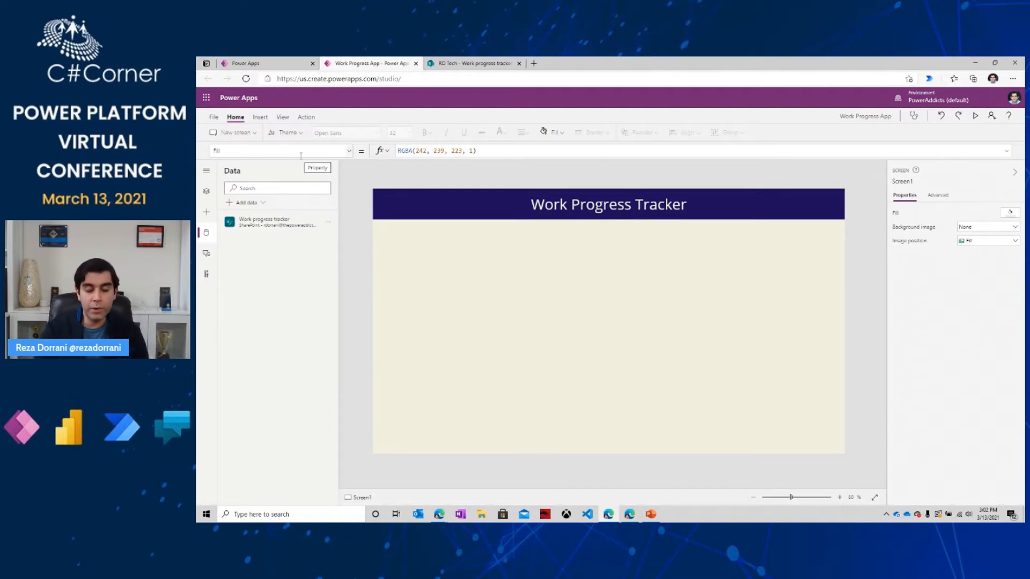
# - Insert a vertical gallery bound to the Work progress tracker list and move it below the title to X 0, Y 120
pyautogui.click(260, 117)
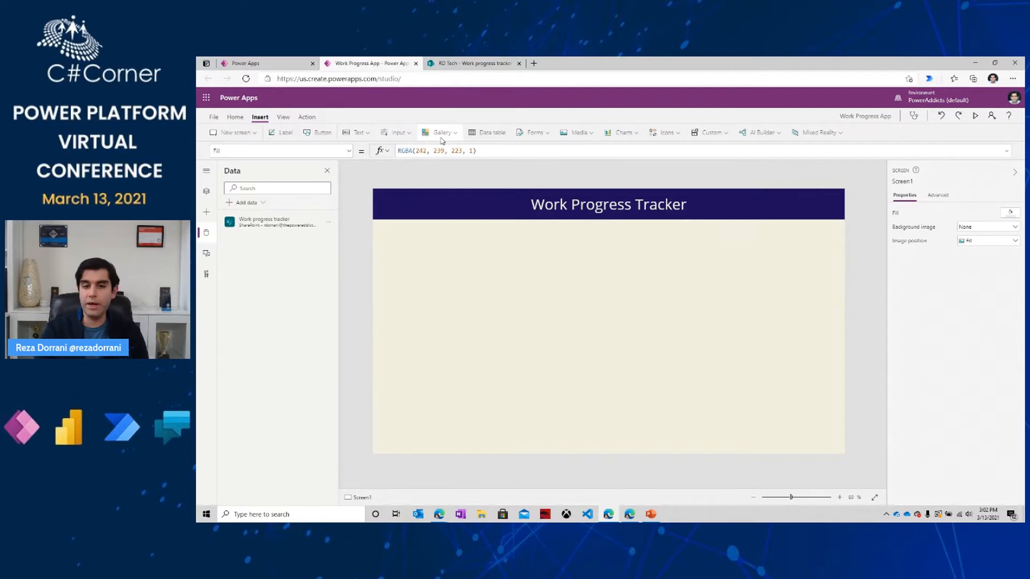
pyautogui.click(441, 137)
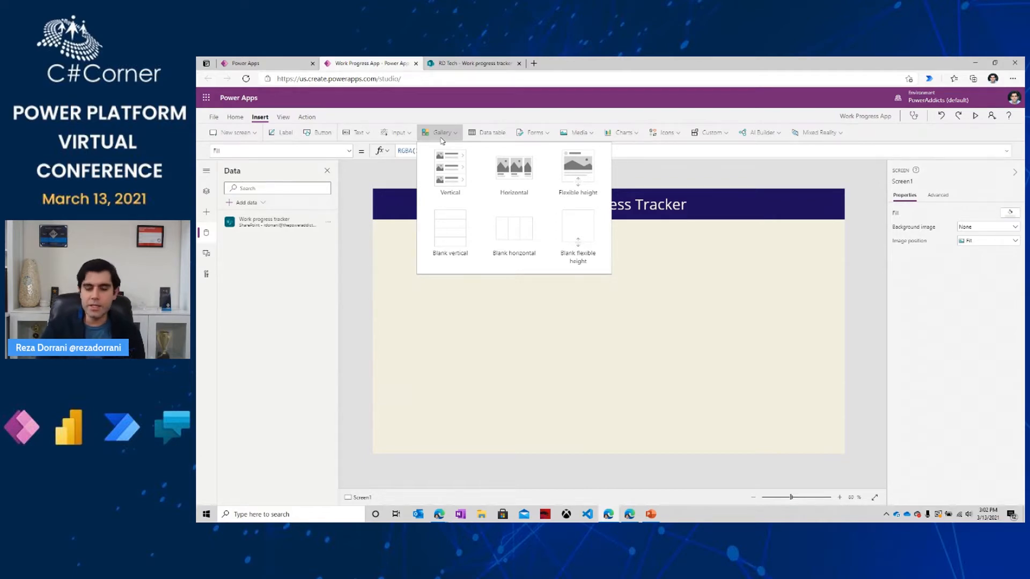
pyautogui.click(458, 175)
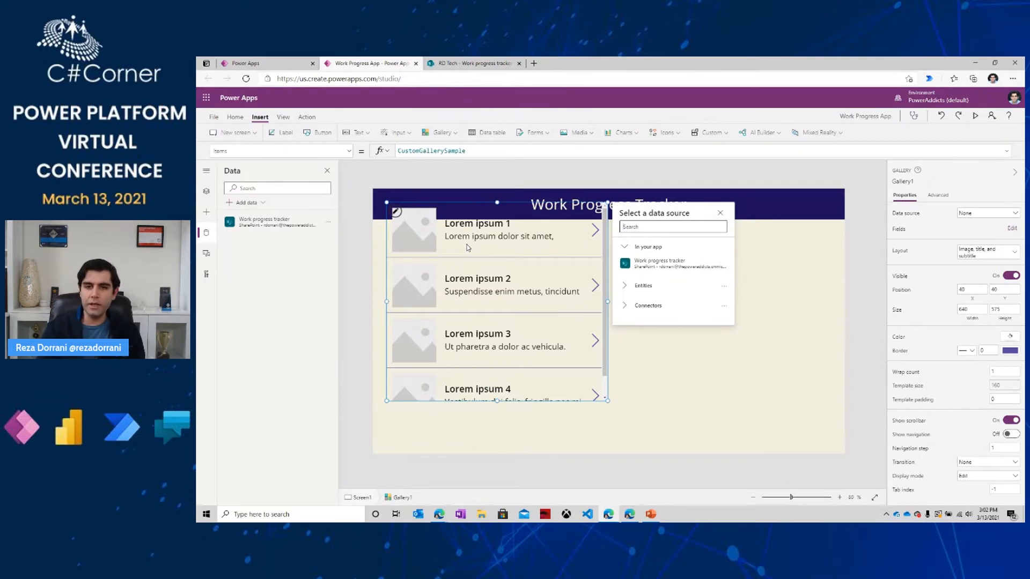
pyautogui.click(687, 269)
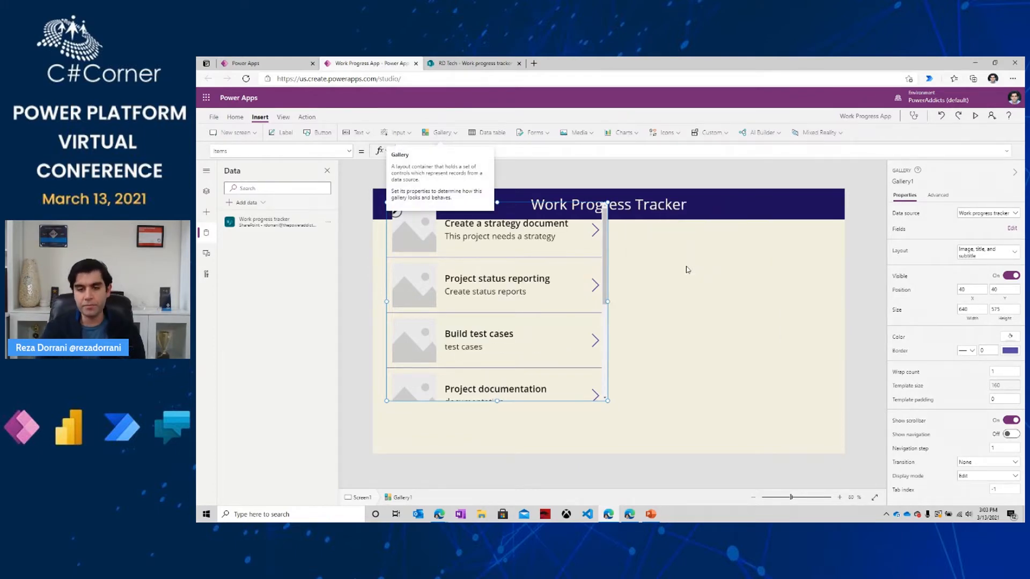
pyautogui.moveTo(515, 208); pyautogui.dragTo(485, 228)
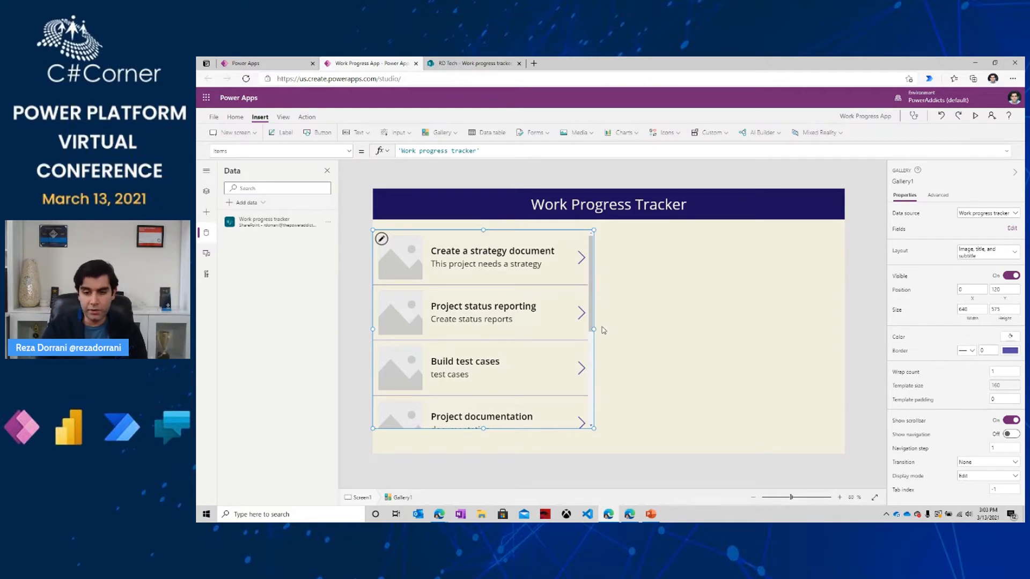
# - Widen the gallery to about 868 and review its available layout options, keeping Image, title, and subtitle
pyautogui.moveTo(594, 329); pyautogui.dragTo(673, 320)
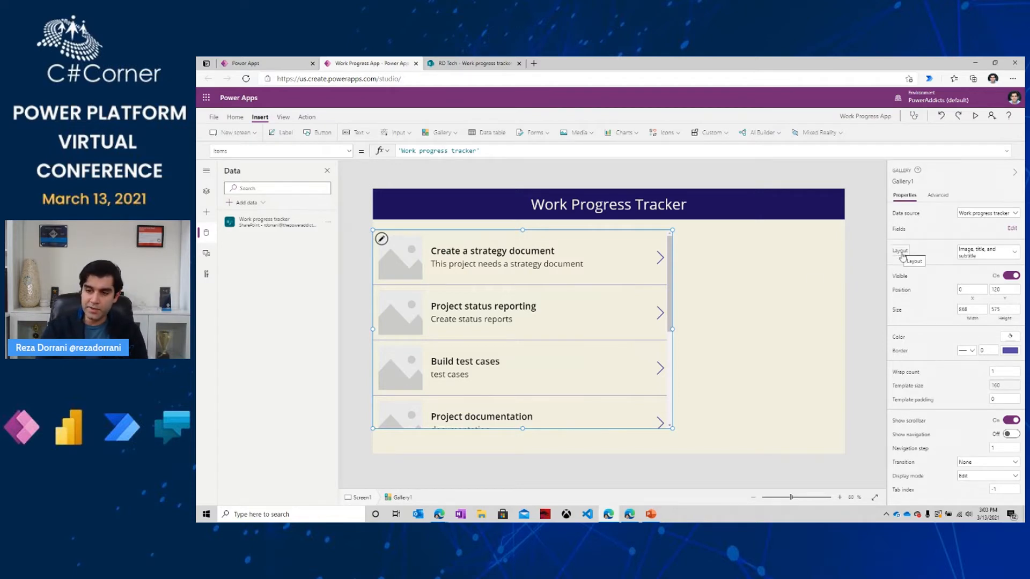
pyautogui.click(982, 252)
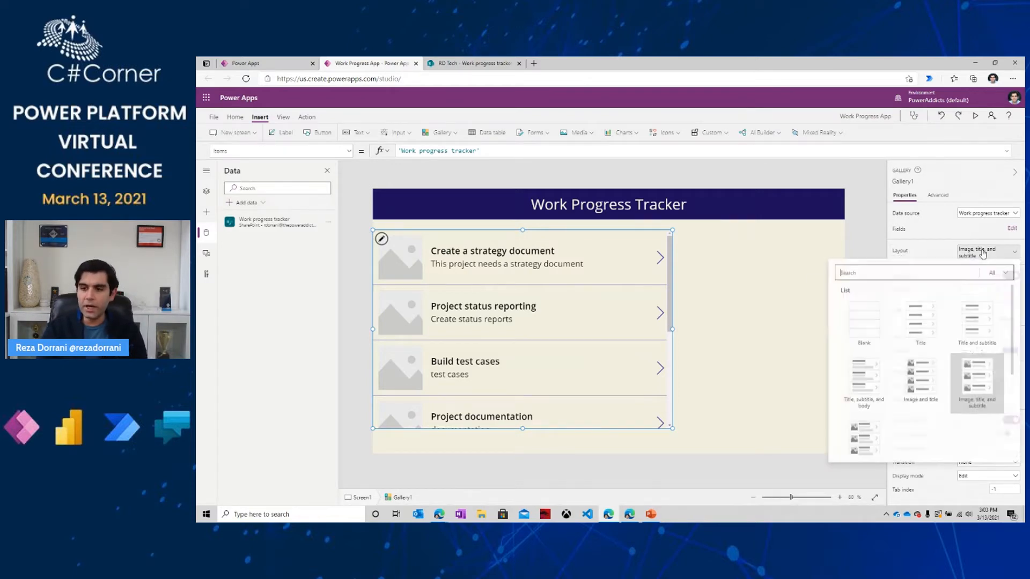
pyautogui.click(972, 388)
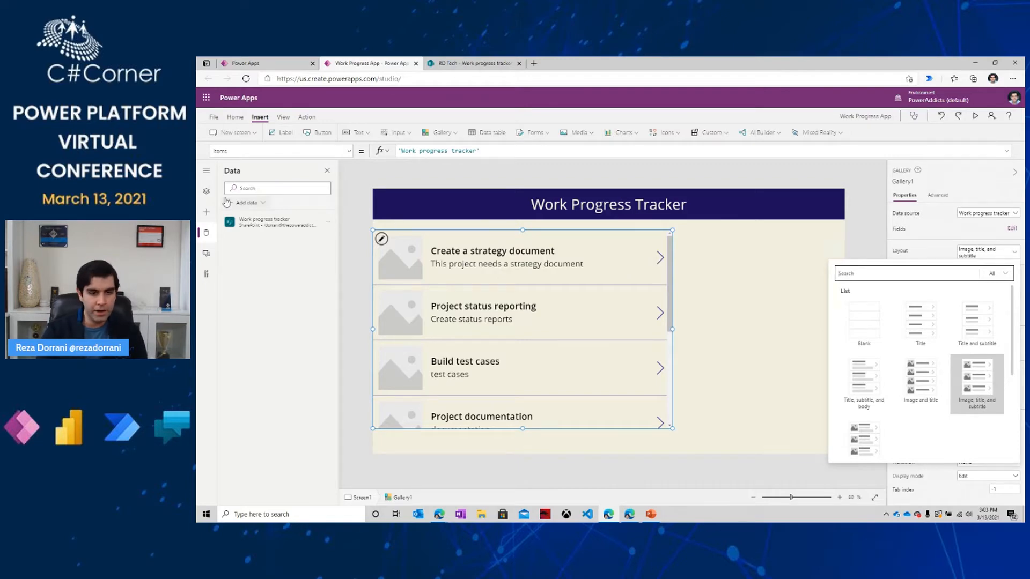
# - Examine the gallery's image, title, subtitle, next arrow and separator controls one by one, including their formulas
pyautogui.click(210, 195)
pyautogui.click(232, 246)
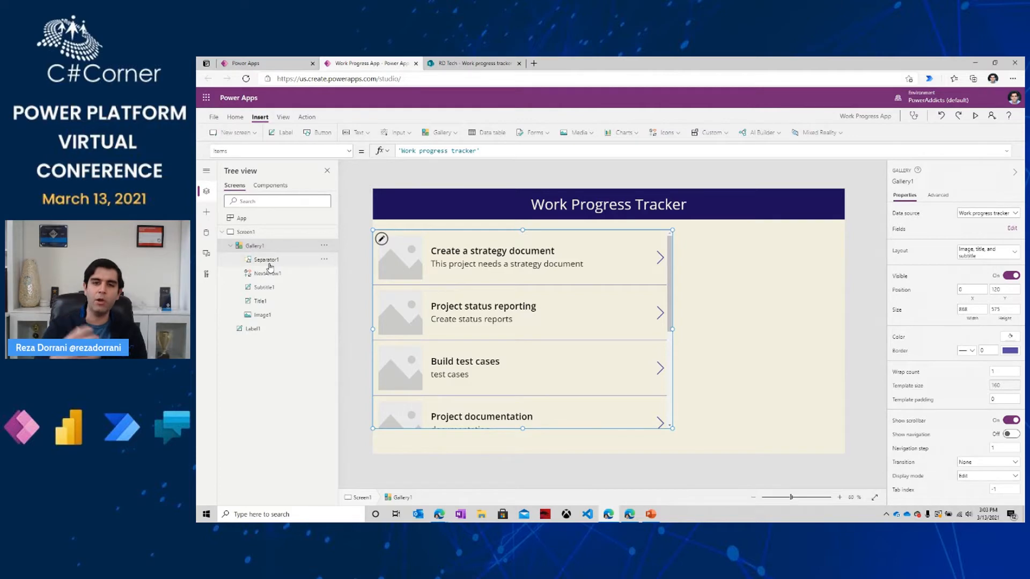
pyautogui.click(279, 316)
pyautogui.click(276, 302)
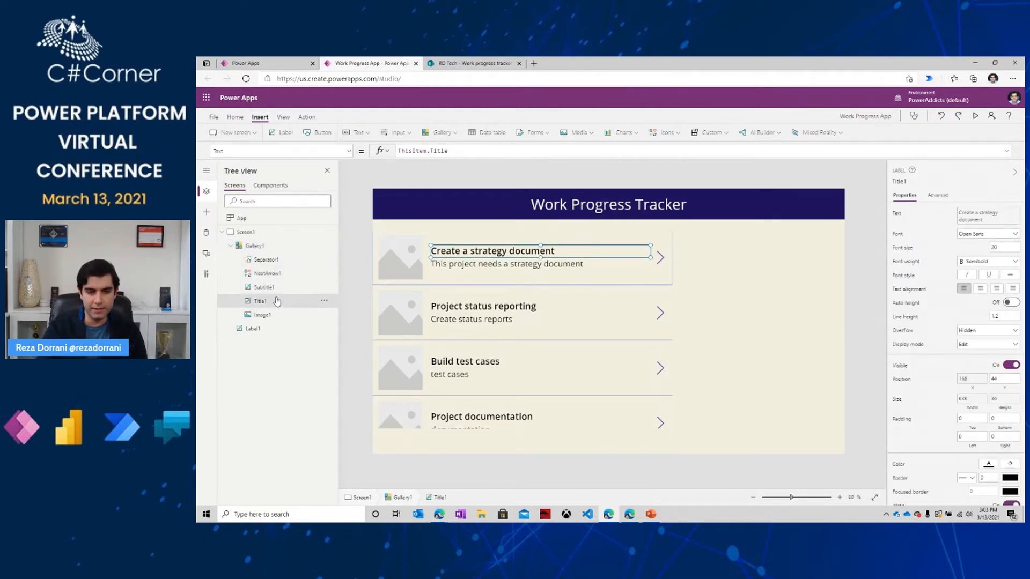
pyautogui.click(275, 292)
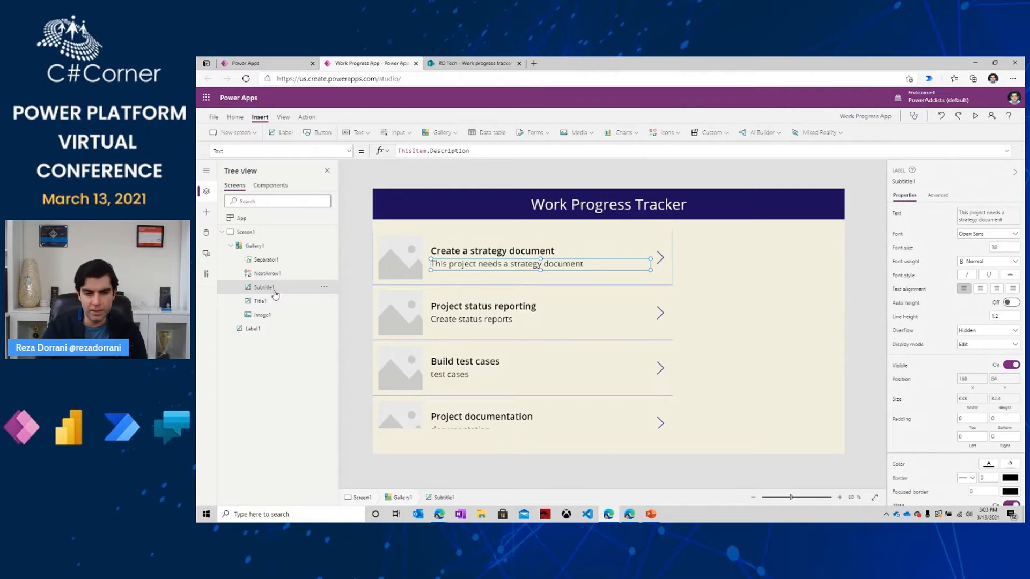
pyautogui.click(262, 276)
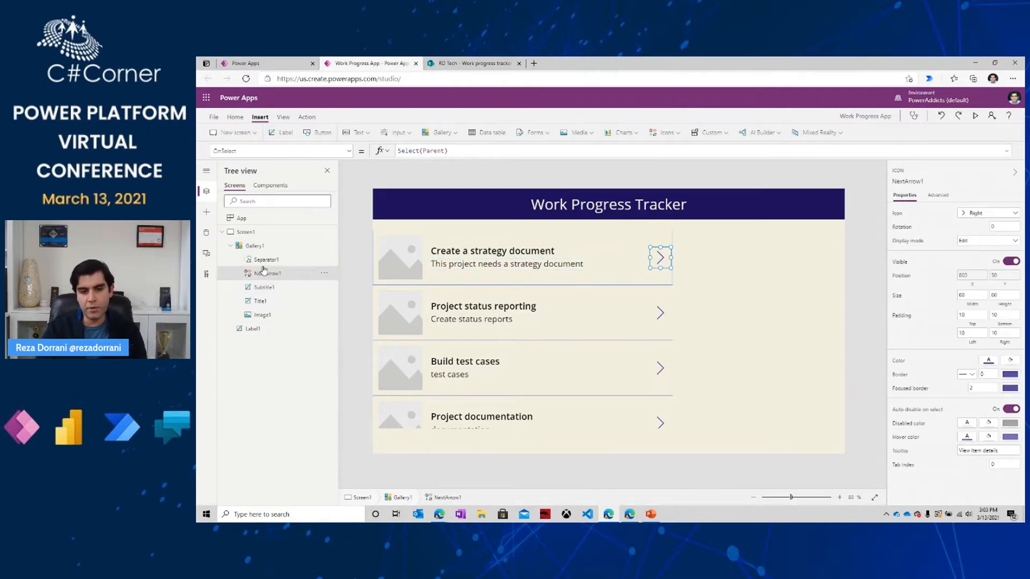
pyautogui.click(264, 264)
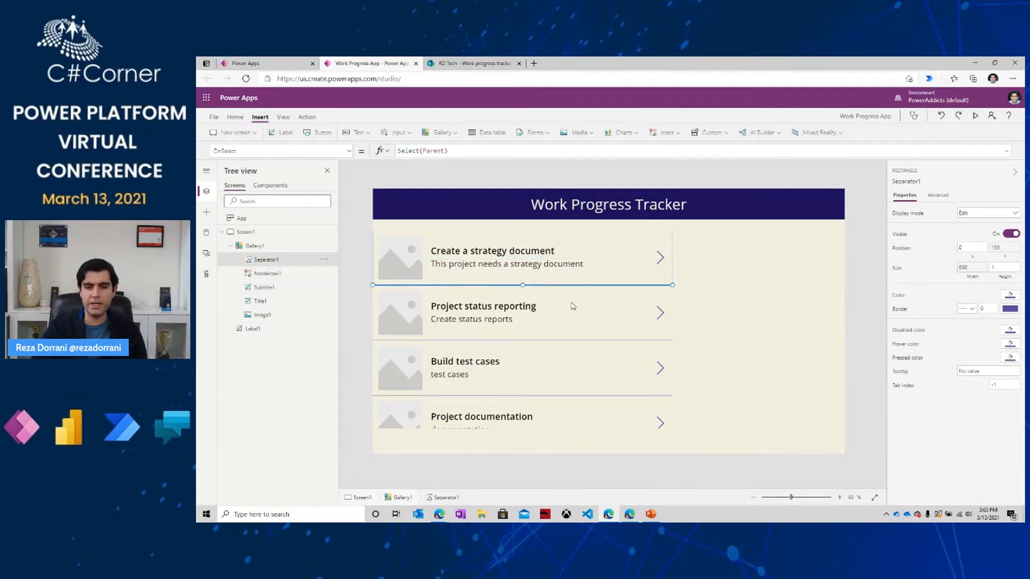
pyautogui.click(683, 313)
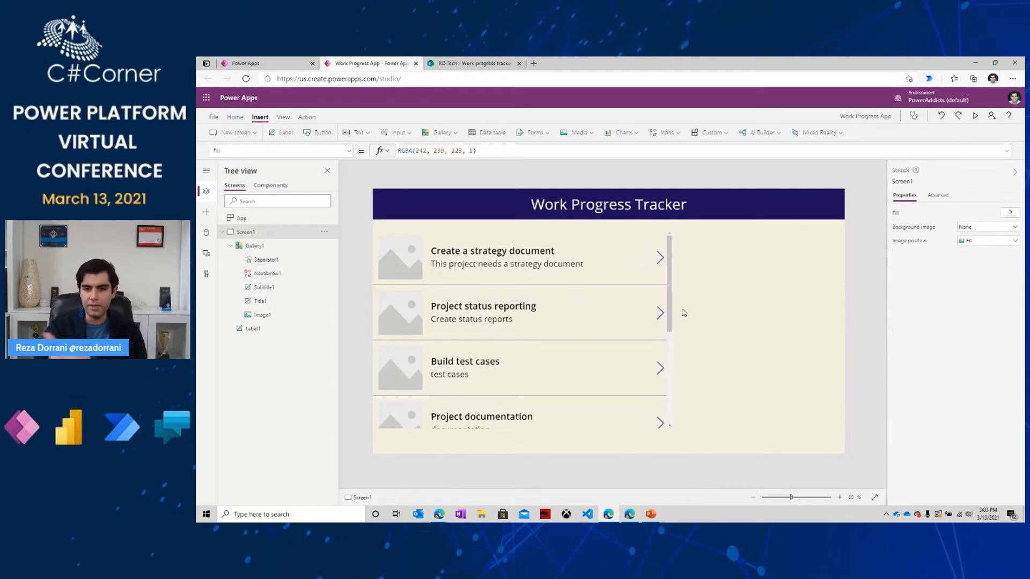
# - Switch the gallery's layout to Title, subtitle, and body and check which list field each of its labels uses
pyautogui.click(273, 245)
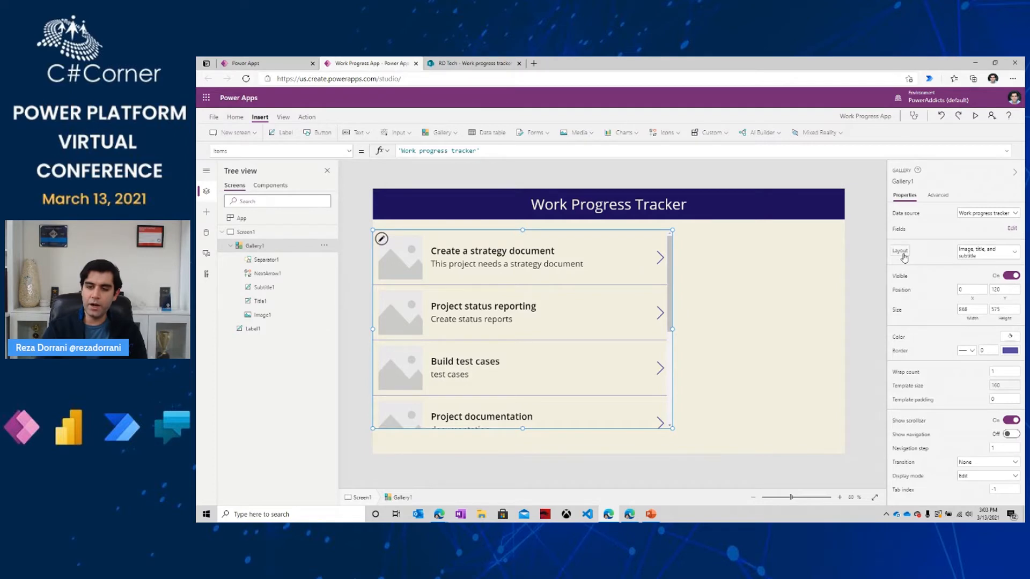
pyautogui.click(986, 254)
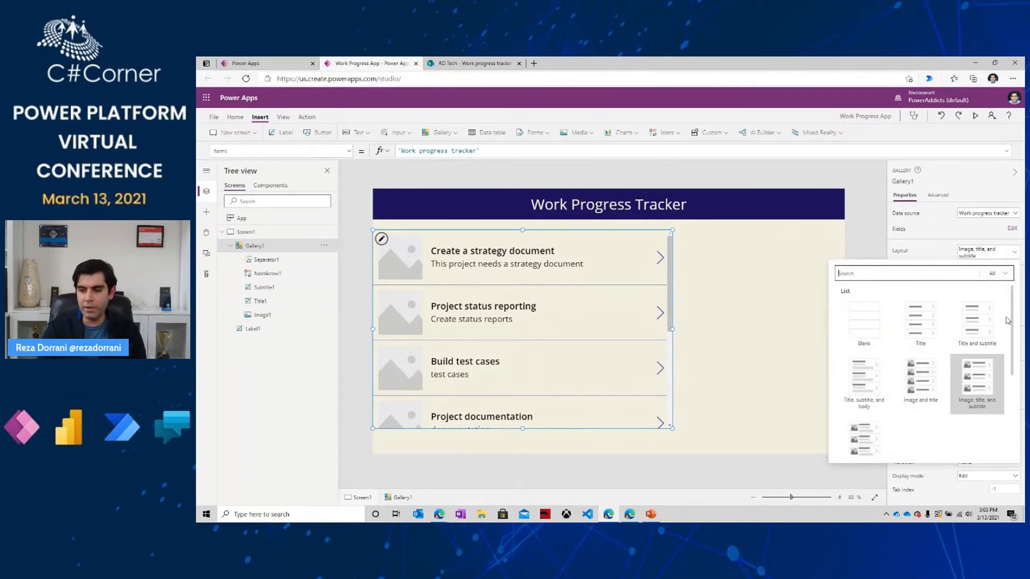
pyautogui.moveTo(1012, 324)
pyautogui.mouseDown()
pyautogui.moveTo(1020, 401)
pyautogui.moveTo(1023, 338)
pyautogui.mouseUp()
pyautogui.click(981, 253)
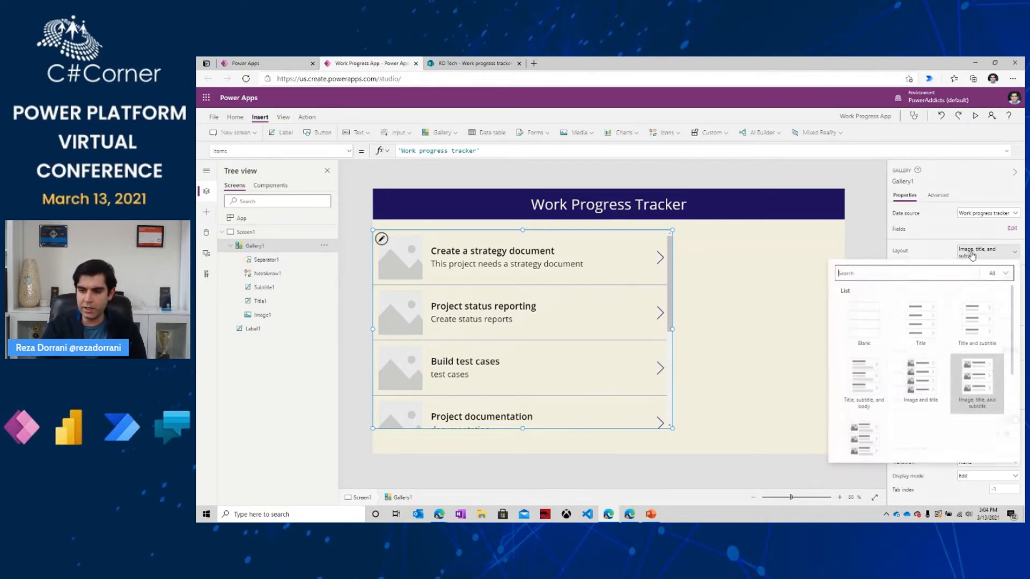
pyautogui.click(877, 382)
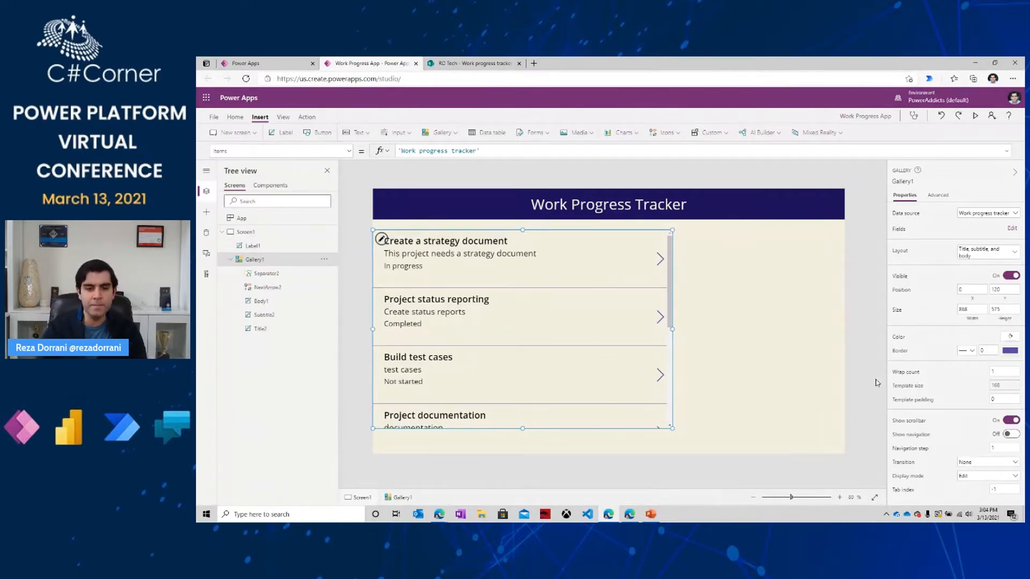
pyautogui.click(275, 301)
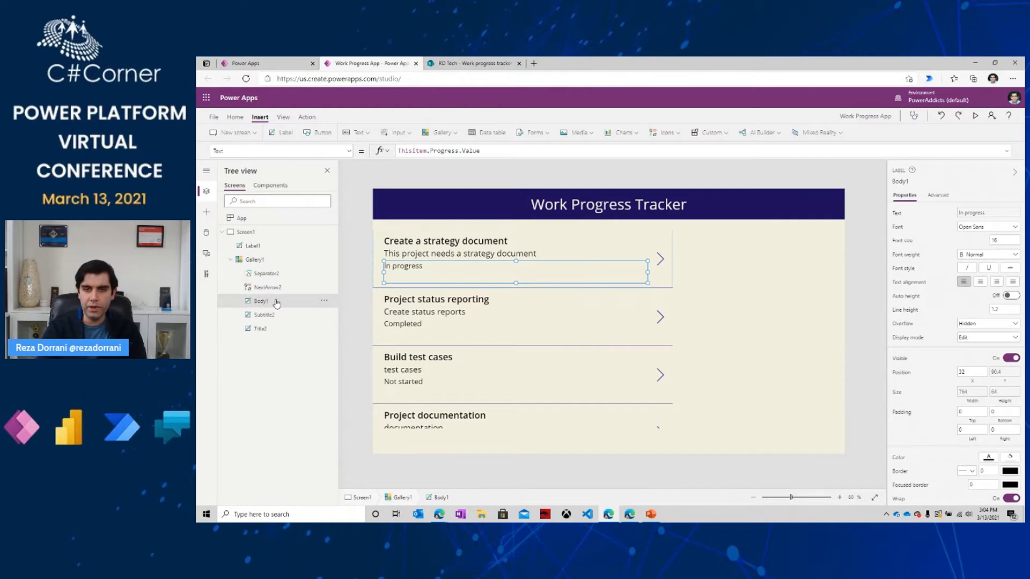
pyautogui.click(272, 315)
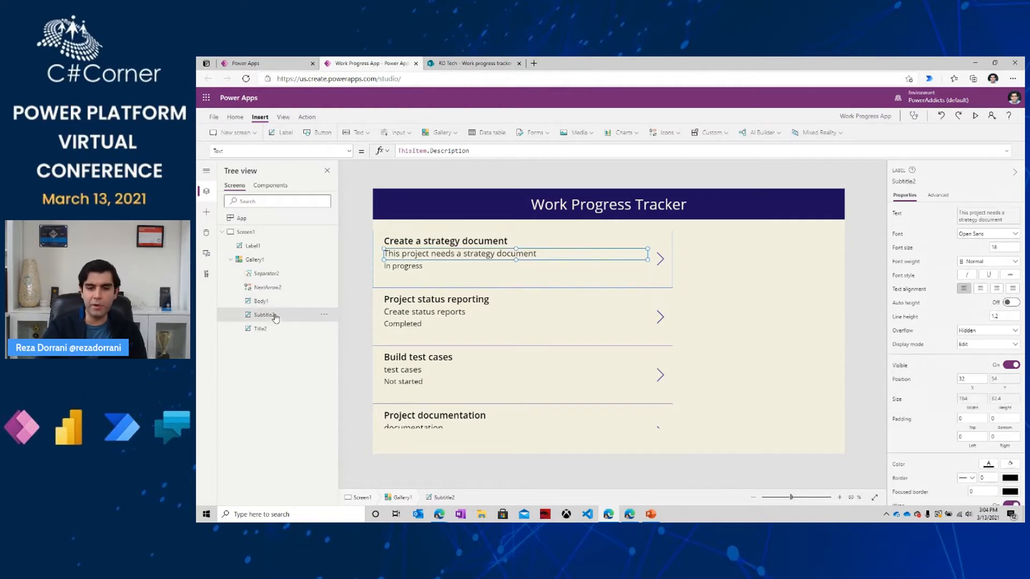
pyautogui.click(274, 330)
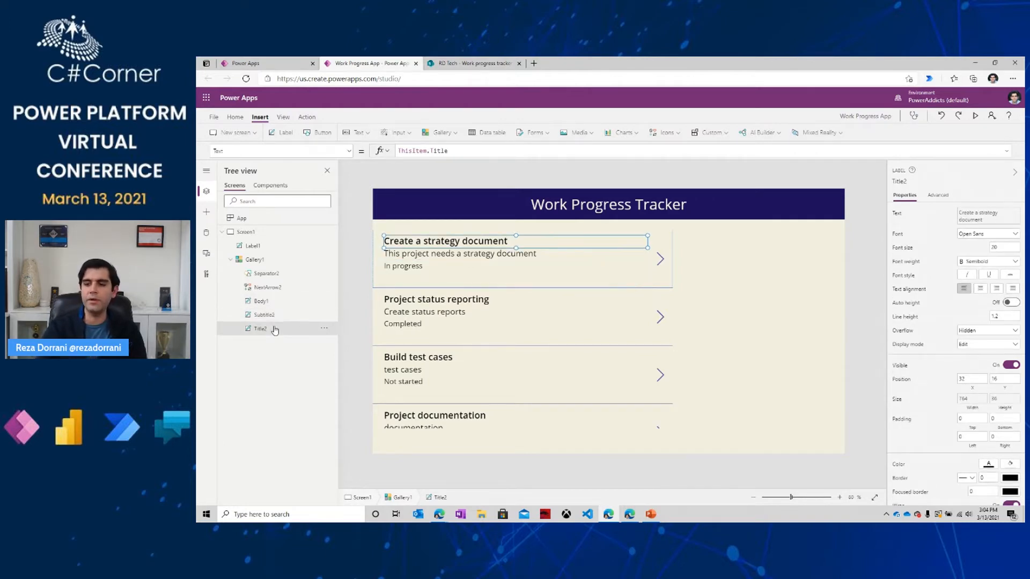
pyautogui.click(265, 260)
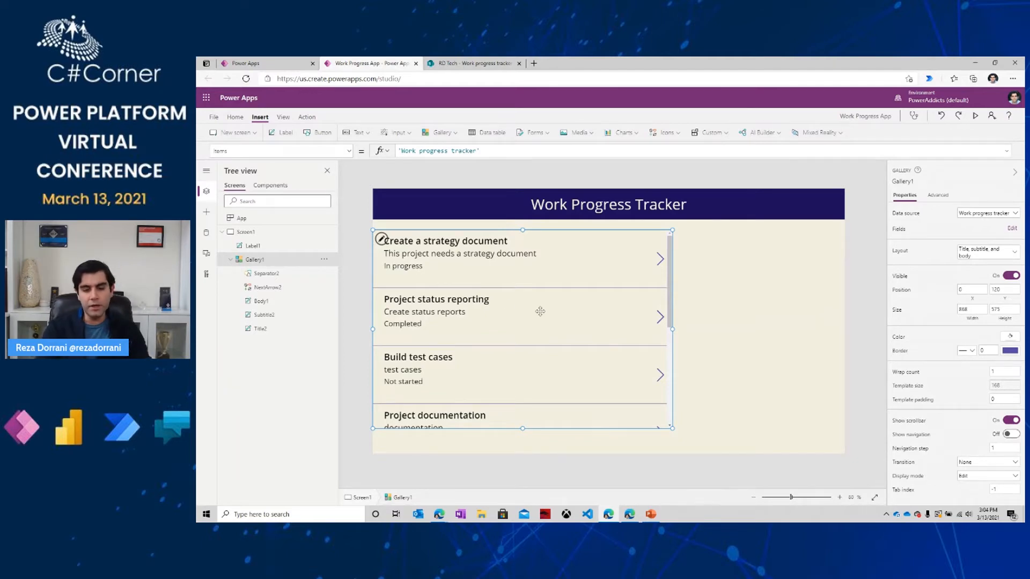
# - Delete the next arrow icon from the gallery's item template
pyautogui.click(381, 239)
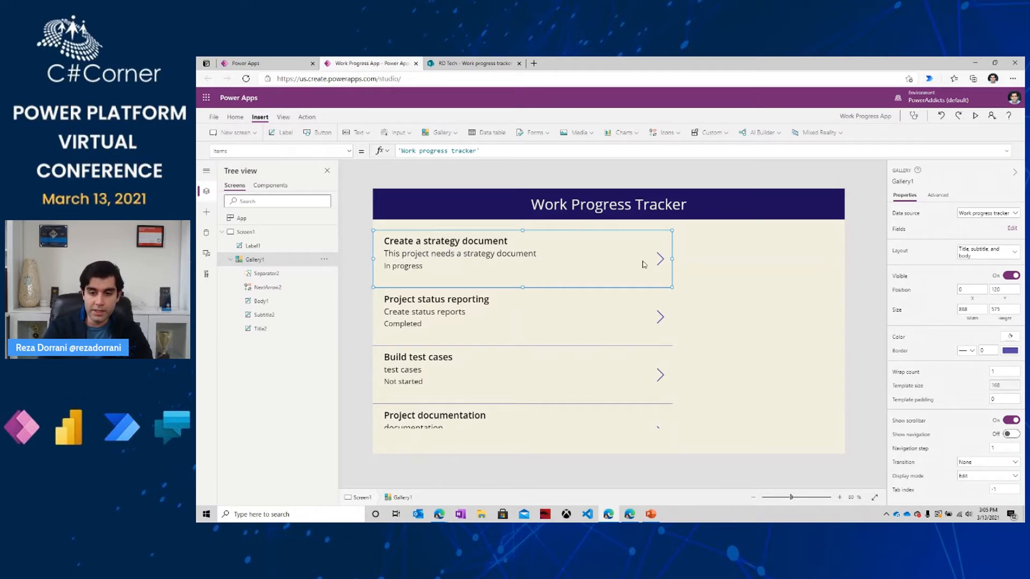
pyautogui.click(661, 261)
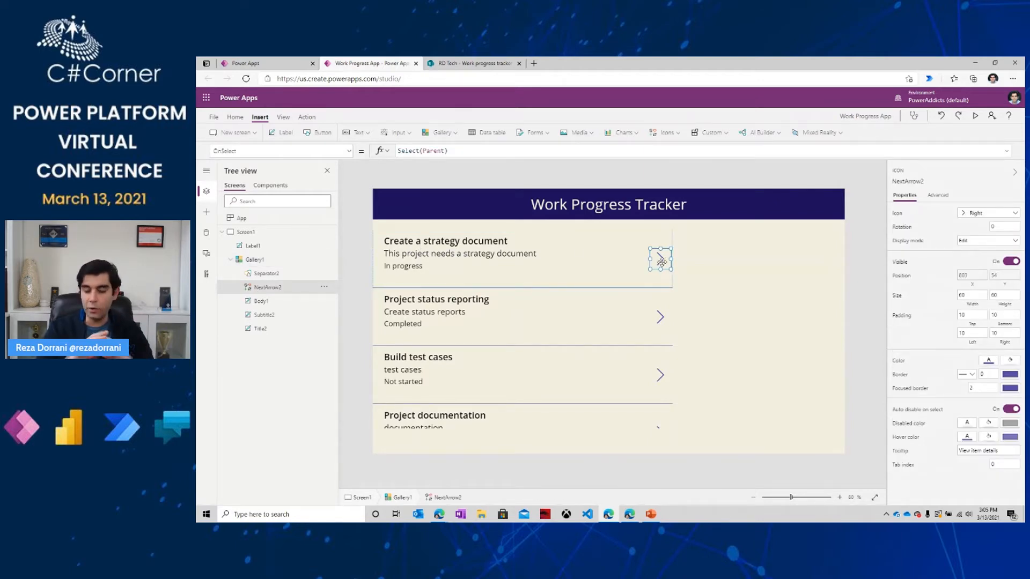
pyautogui.press('Delete')
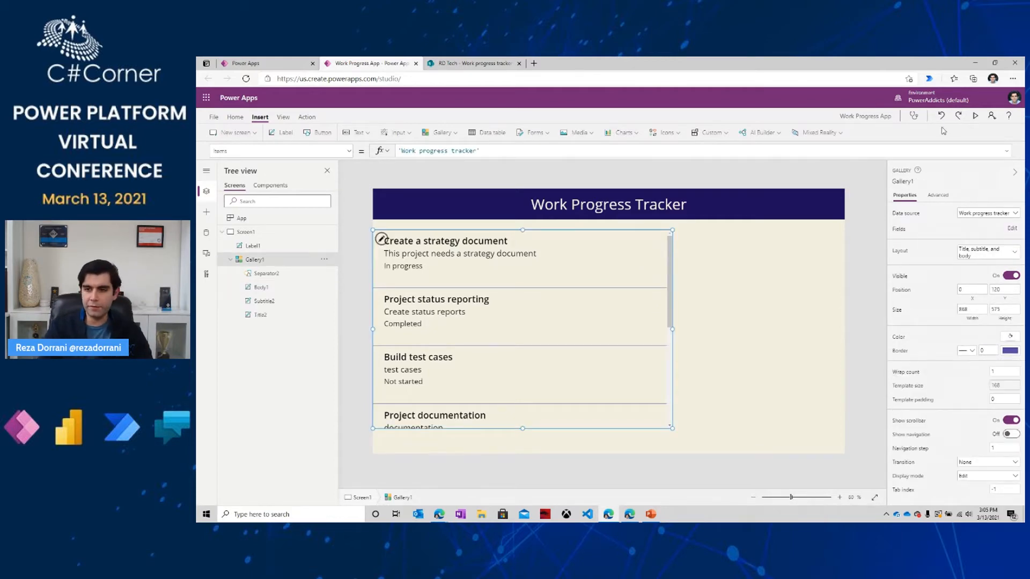
# - Preview the running app to check the gallery without arrows, and return to editing
pyautogui.click(975, 116)
pyautogui.moveTo(709, 205); pyautogui.dragTo(715, 168)
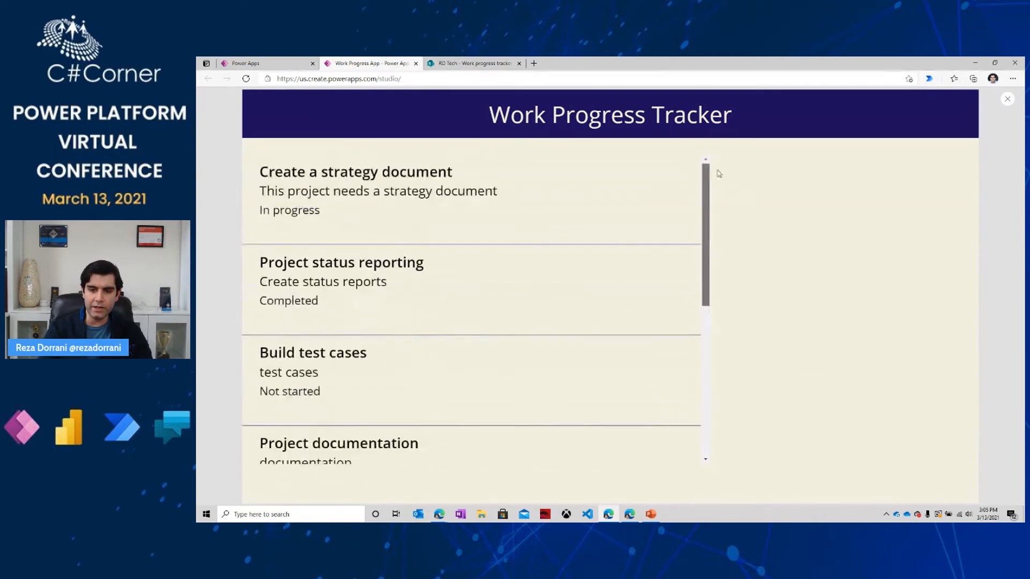
pyautogui.click(1007, 99)
pyautogui.click(682, 328)
# - Check the columns in the SharePoint list and set the gallery's body label text to ThisItem.Priority.Value
pyautogui.click(381, 238)
pyautogui.click(417, 267)
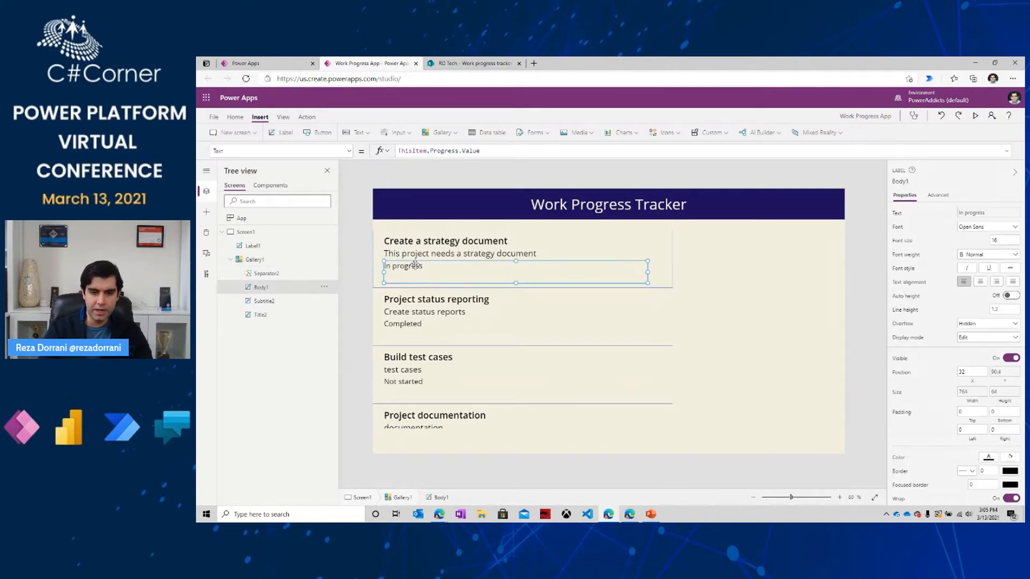
pyautogui.click(413, 245)
pyautogui.click(422, 270)
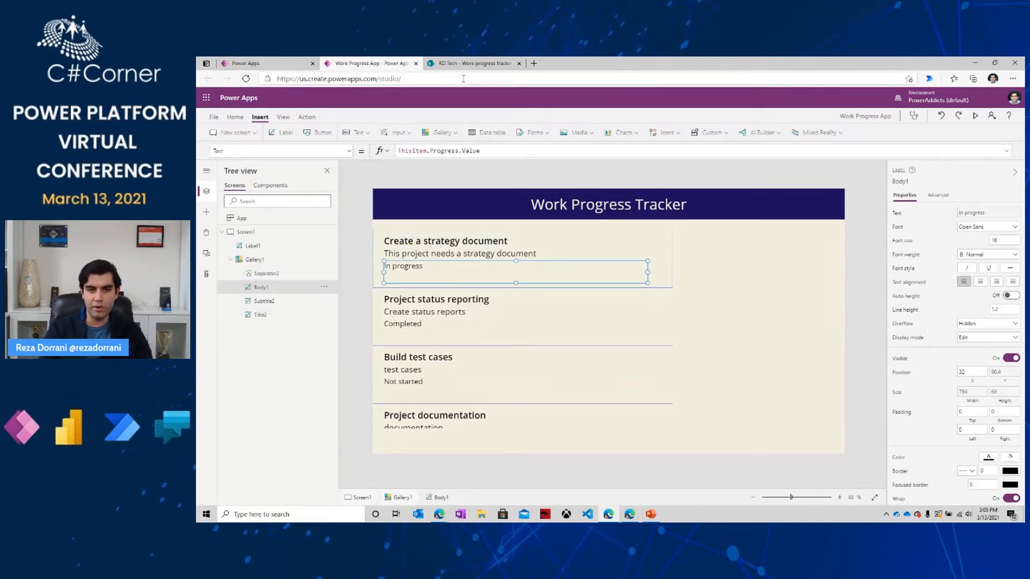
pyautogui.click(472, 63)
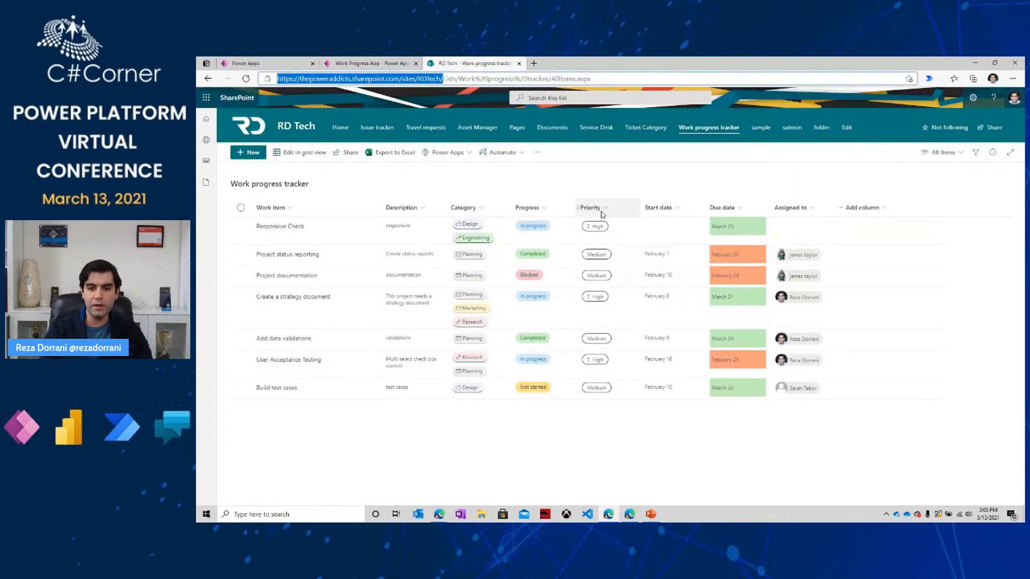
pyautogui.click(370, 63)
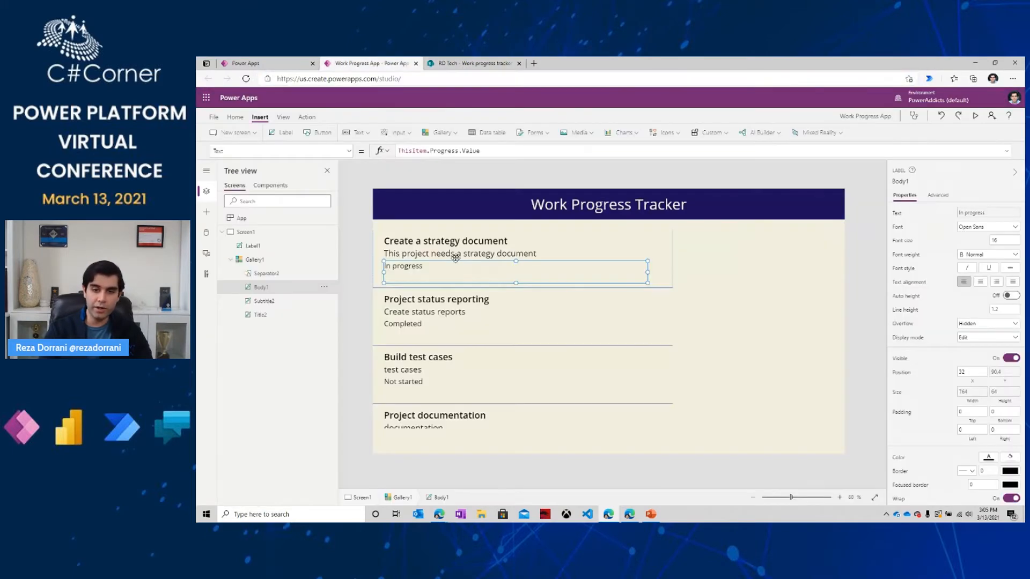
pyautogui.moveTo(430, 150); pyautogui.dragTo(475, 151)
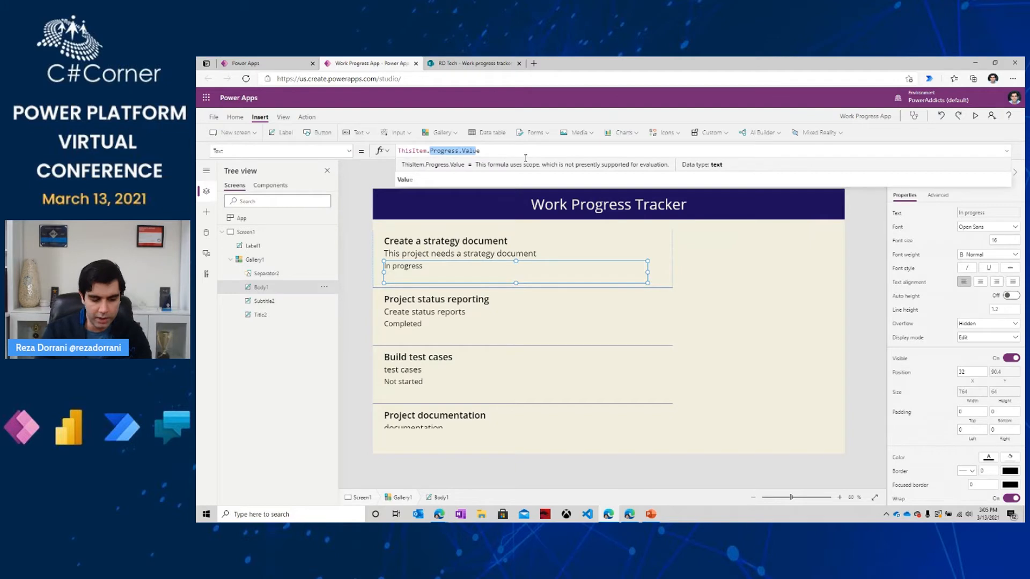
pyautogui.write('pric')
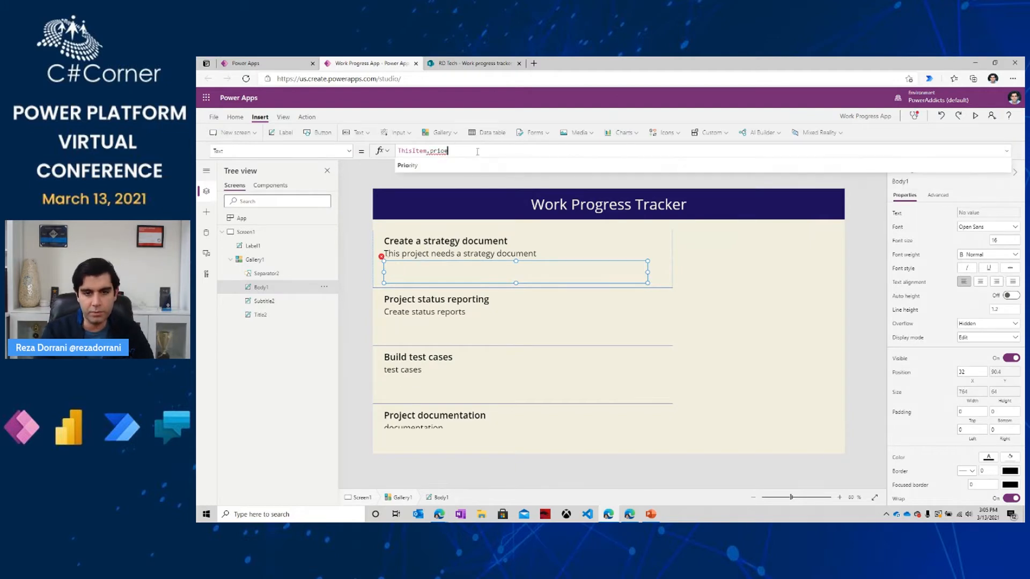
pyautogui.press('Delete')
pyautogui.click(439, 164)
pyautogui.write('.value')
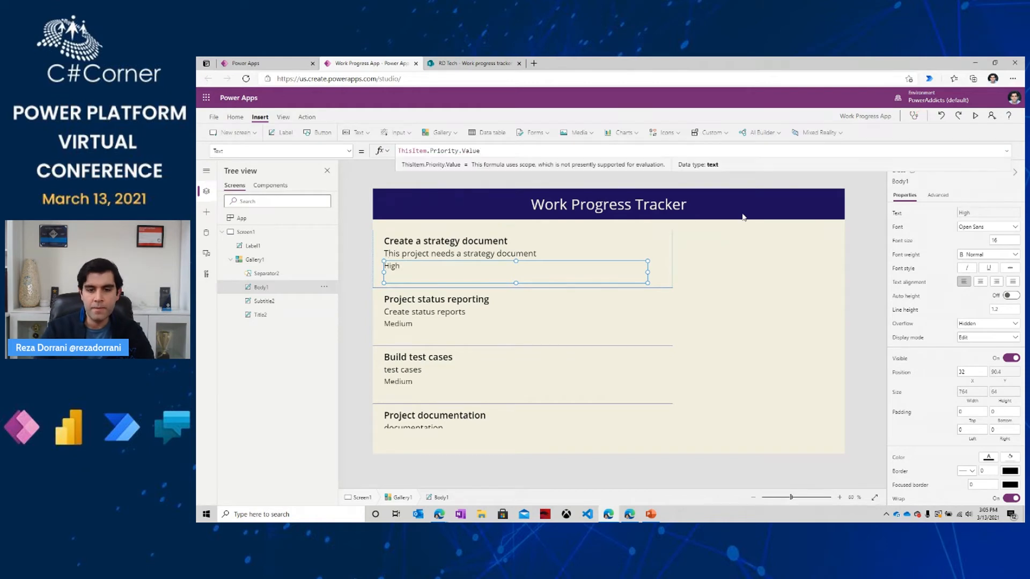
# - Preview the app to review the priority shown for each work item, and return to editing
pyautogui.click(975, 116)
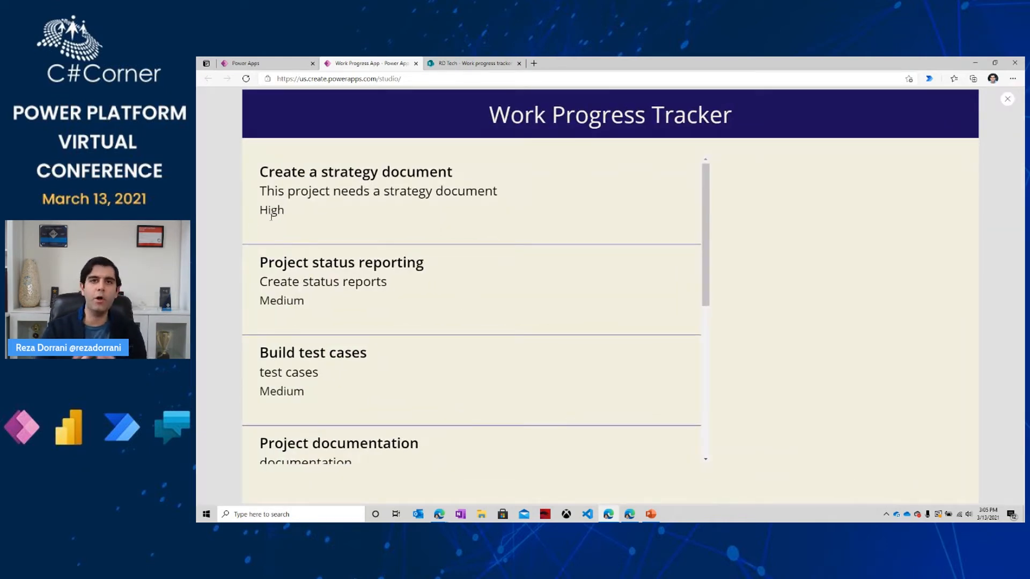
pyautogui.scroll(-3, 668, 281)
pyautogui.scroll(3, 667, 281)
pyautogui.click(1007, 100)
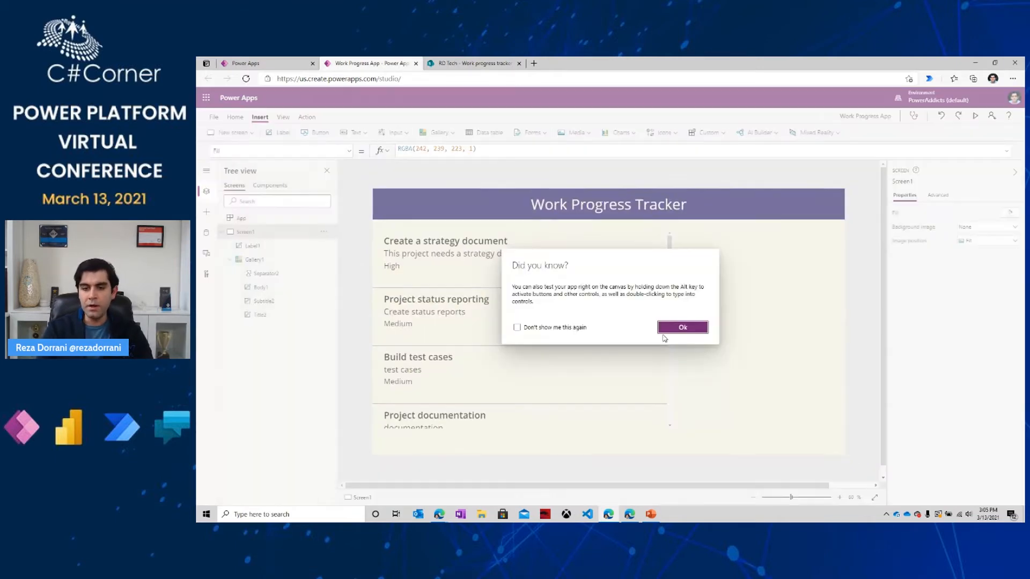
pyautogui.click(682, 326)
# - Add a label showing ThisItem.Progress.Value to the gallery's item template and place it at the row's lower right
pyautogui.click(433, 279)
pyautogui.click(434, 278)
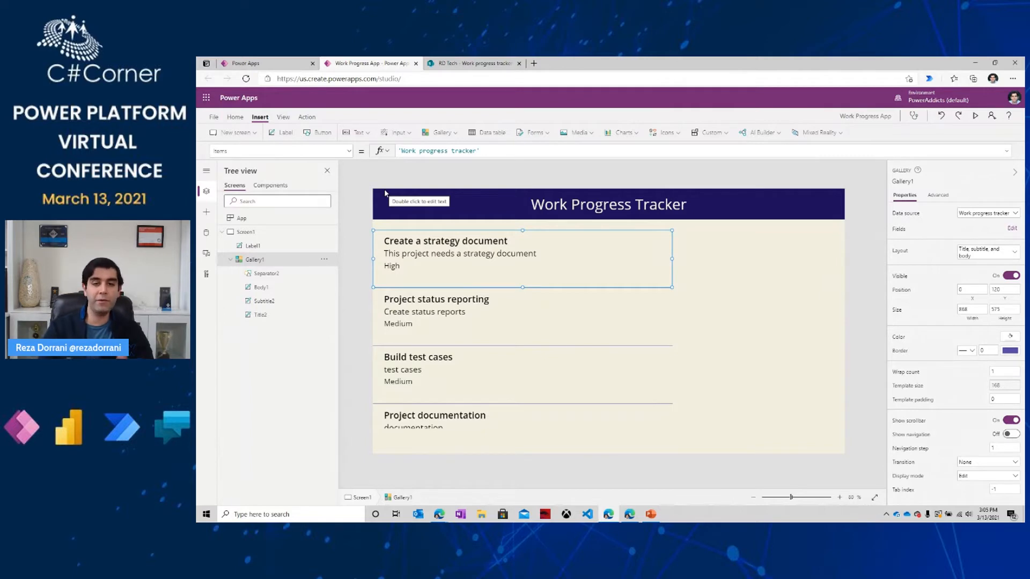
pyautogui.click(286, 138)
pyautogui.moveTo(410, 260); pyautogui.dragTo(624, 275)
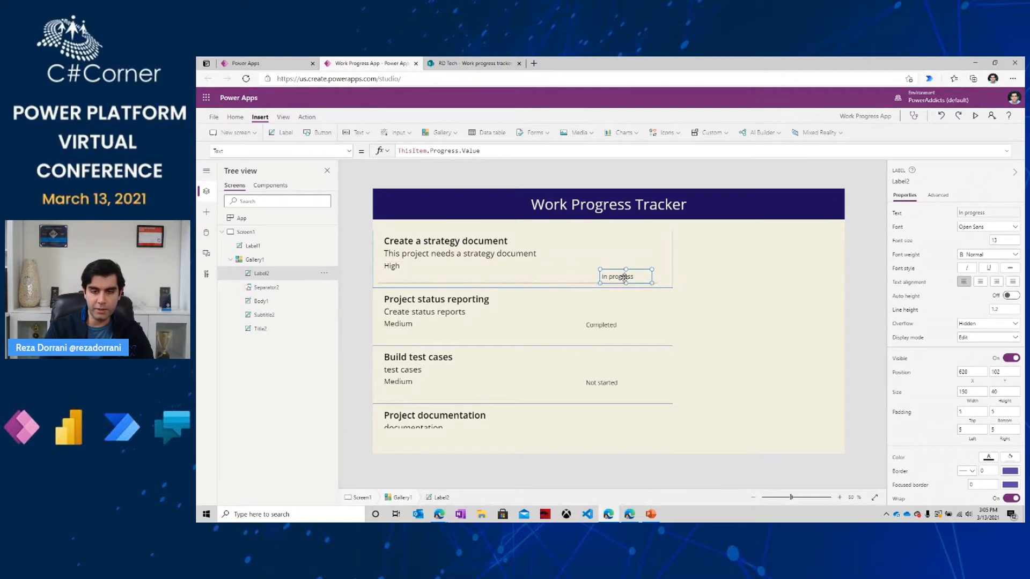
# - Add a button to the gallery's item template, move it to about X 598, Y 16, and reselect the whole gallery
pyautogui.click(395, 141)
pyautogui.click(403, 152)
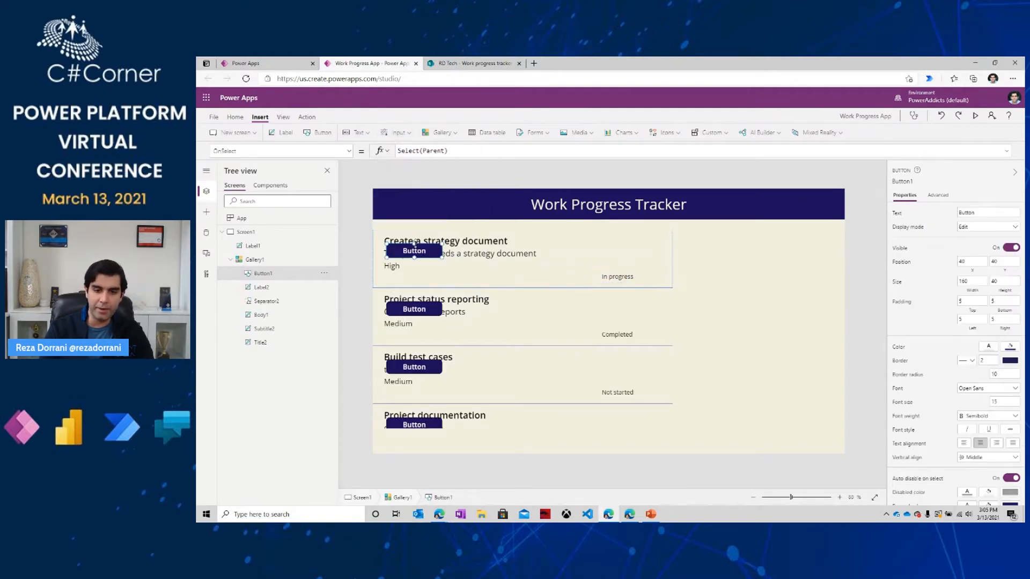
pyautogui.moveTo(414, 248); pyautogui.dragTo(606, 242)
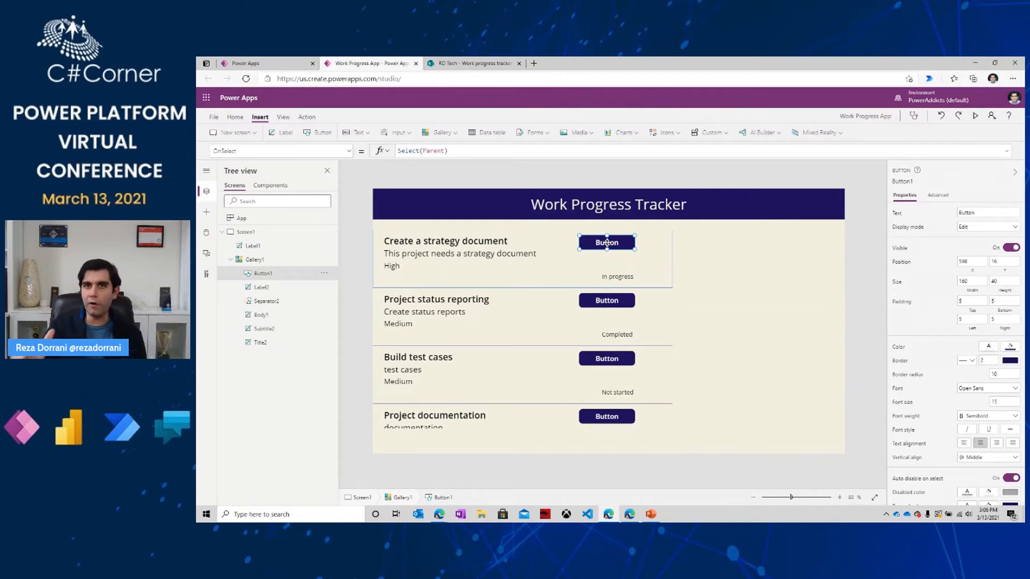
pyautogui.click(938, 195)
pyautogui.click(255, 260)
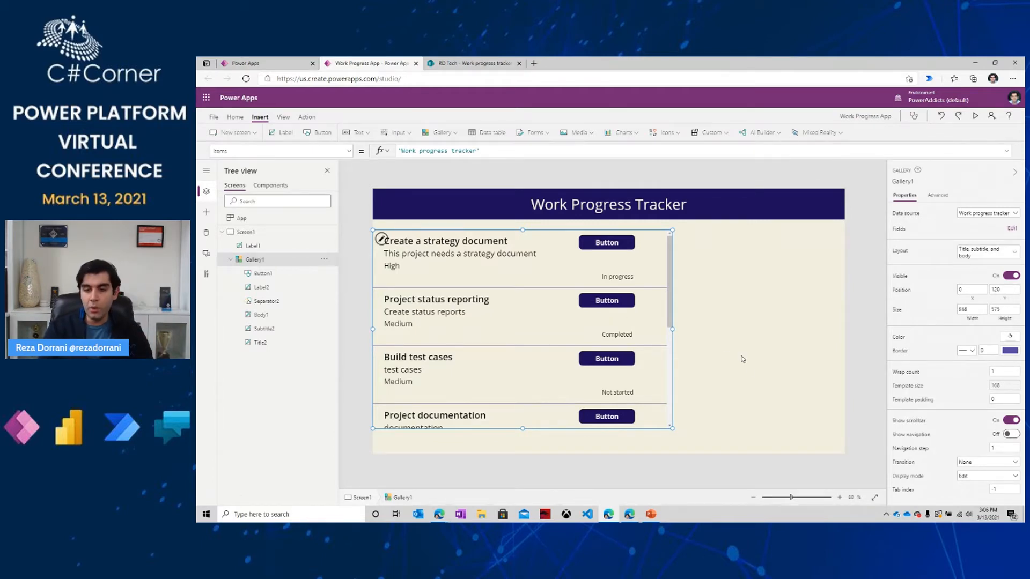
# - Enlarge the gallery to 1366 by 648 so it fills the screen below the header, and preview the resized layout
pyautogui.click(900, 375)
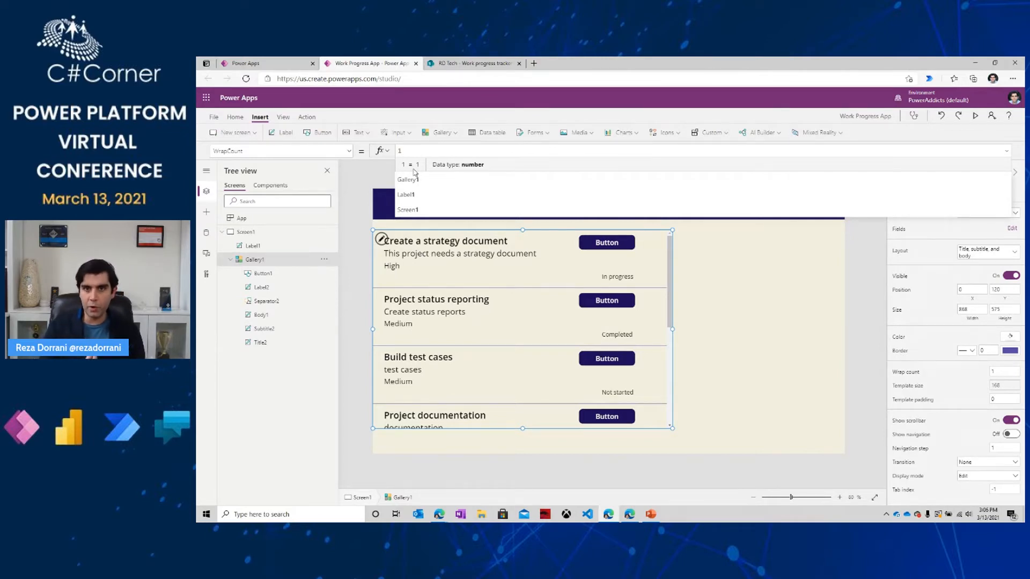
pyautogui.click(701, 330)
pyautogui.click(670, 329)
pyautogui.moveTo(670, 328); pyautogui.dragTo(844, 328)
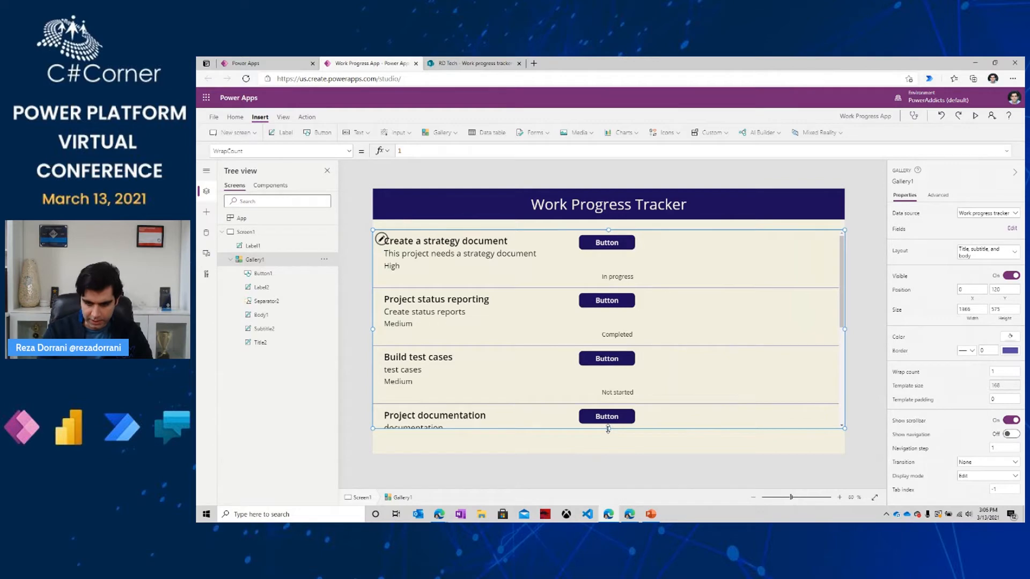
pyautogui.moveTo(608, 428); pyautogui.dragTo(606, 454)
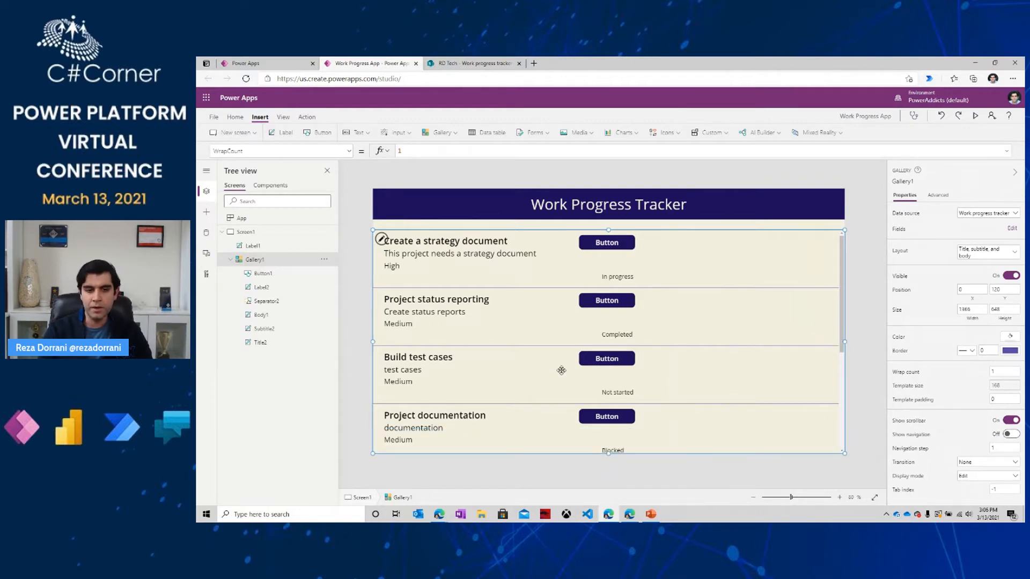
pyautogui.click(975, 115)
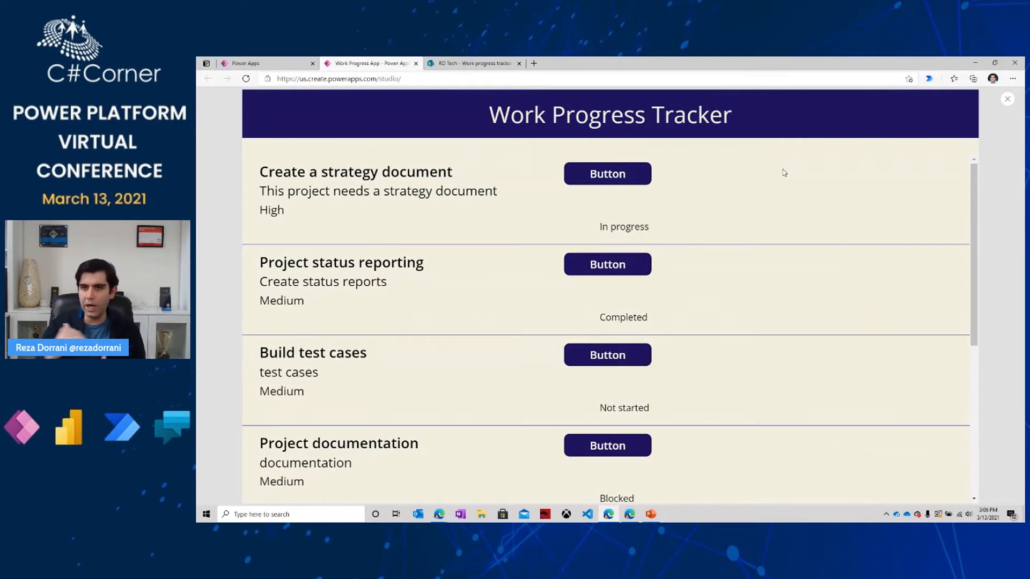
pyautogui.click(1007, 99)
# - Set the gallery's wrap count to 2 so the work items are arranged in two columns
pyautogui.click(682, 327)
pyautogui.click(718, 374)
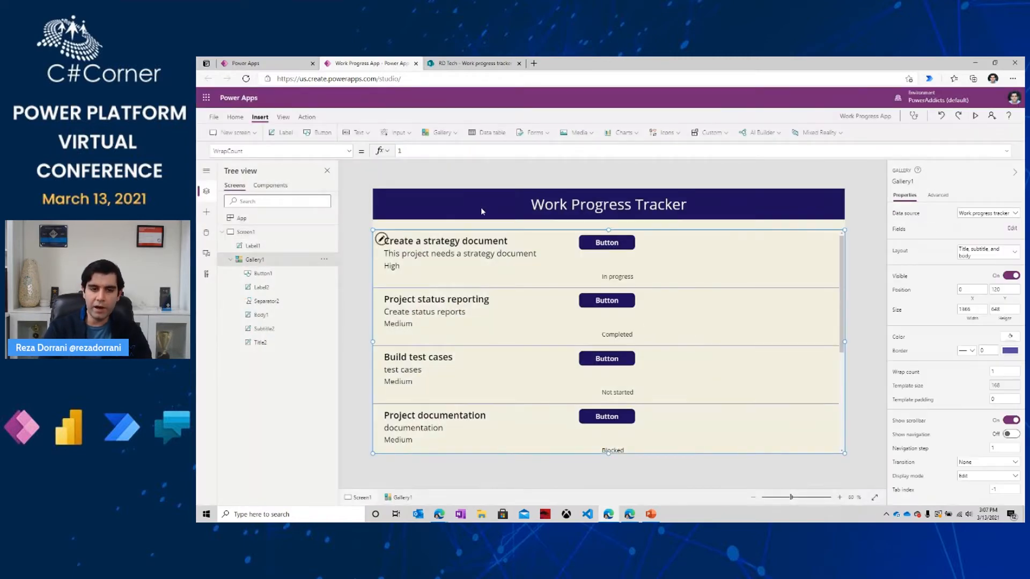
pyautogui.press('BackSpace')
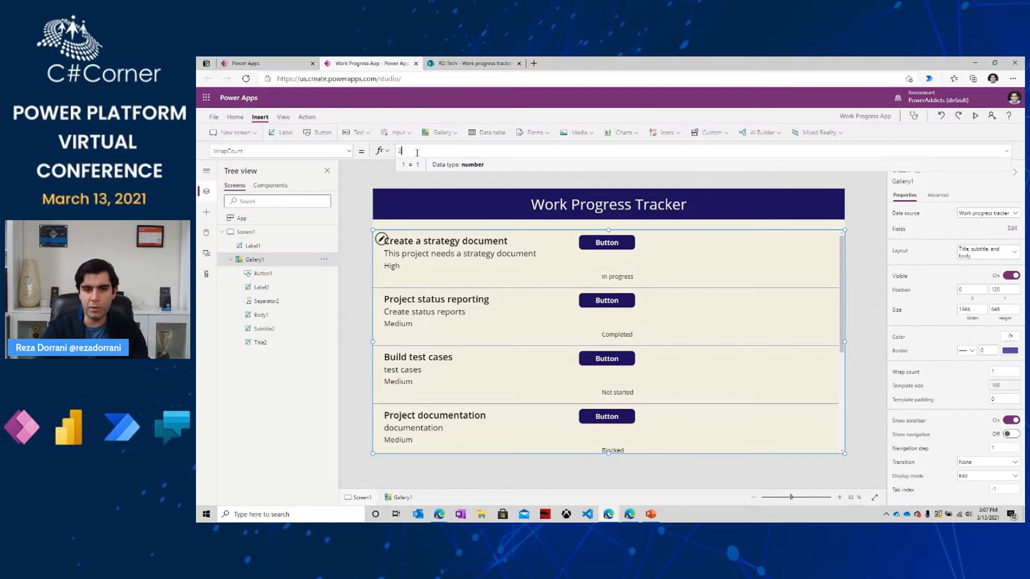
pyautogui.write('2')
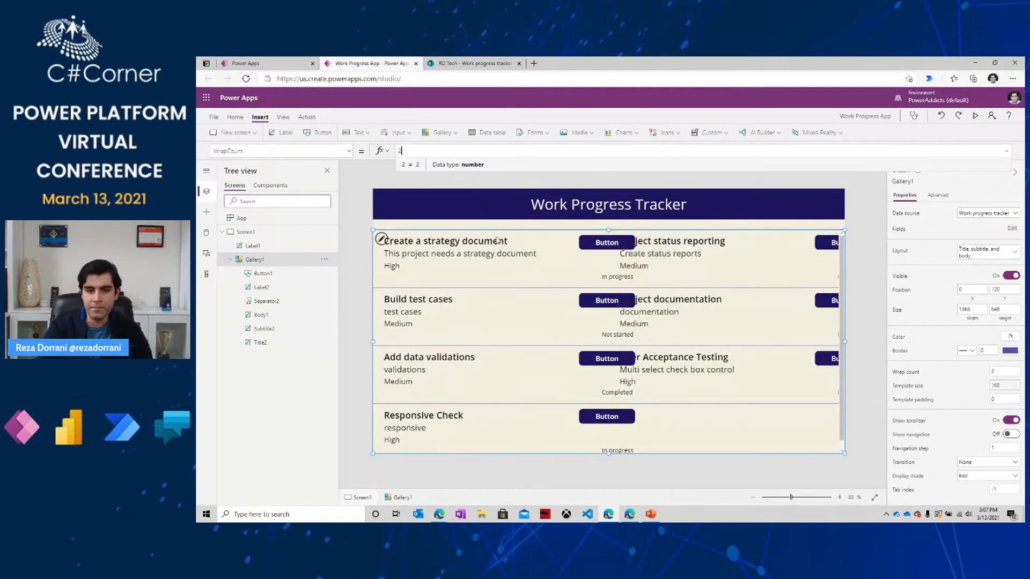
# - Shift the button and progress label left in the item template so they fit within each column, and preview the app
pyautogui.moveTo(595, 242); pyautogui.dragTo(557, 242)
pyautogui.moveTo(603, 277); pyautogui.dragTo(550, 276)
pyautogui.click(442, 272)
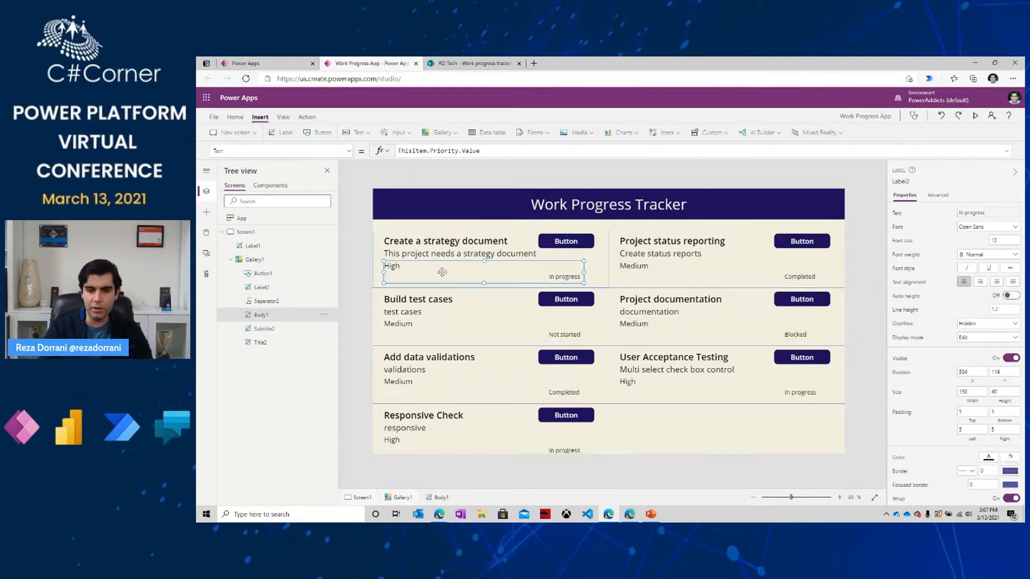
pyautogui.click(378, 260)
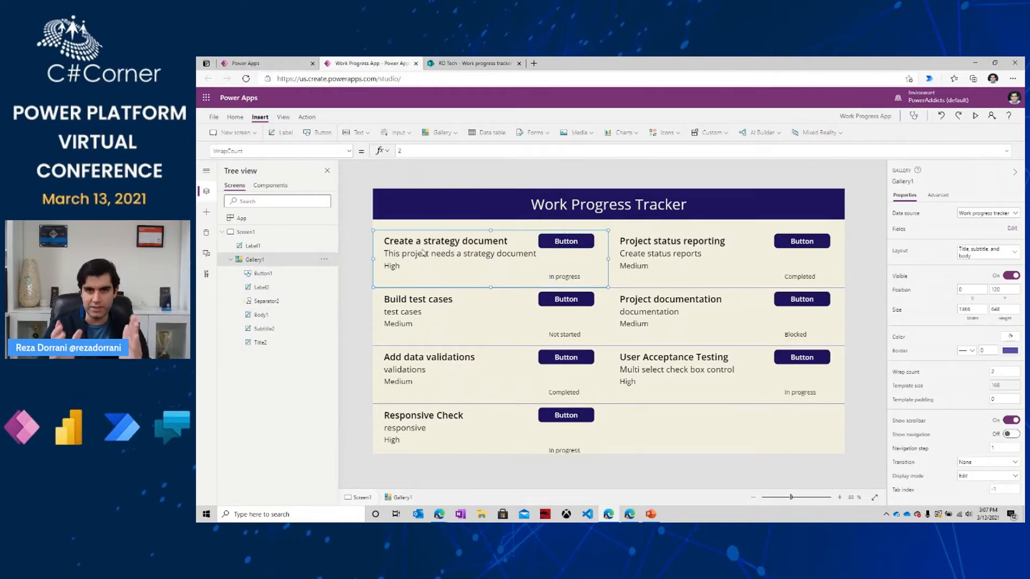
pyautogui.click(975, 116)
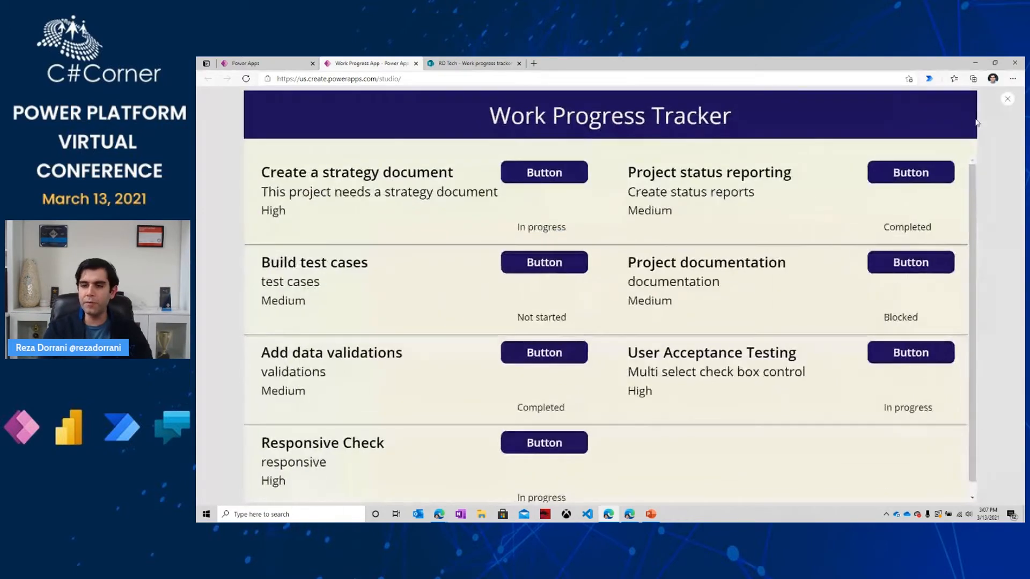